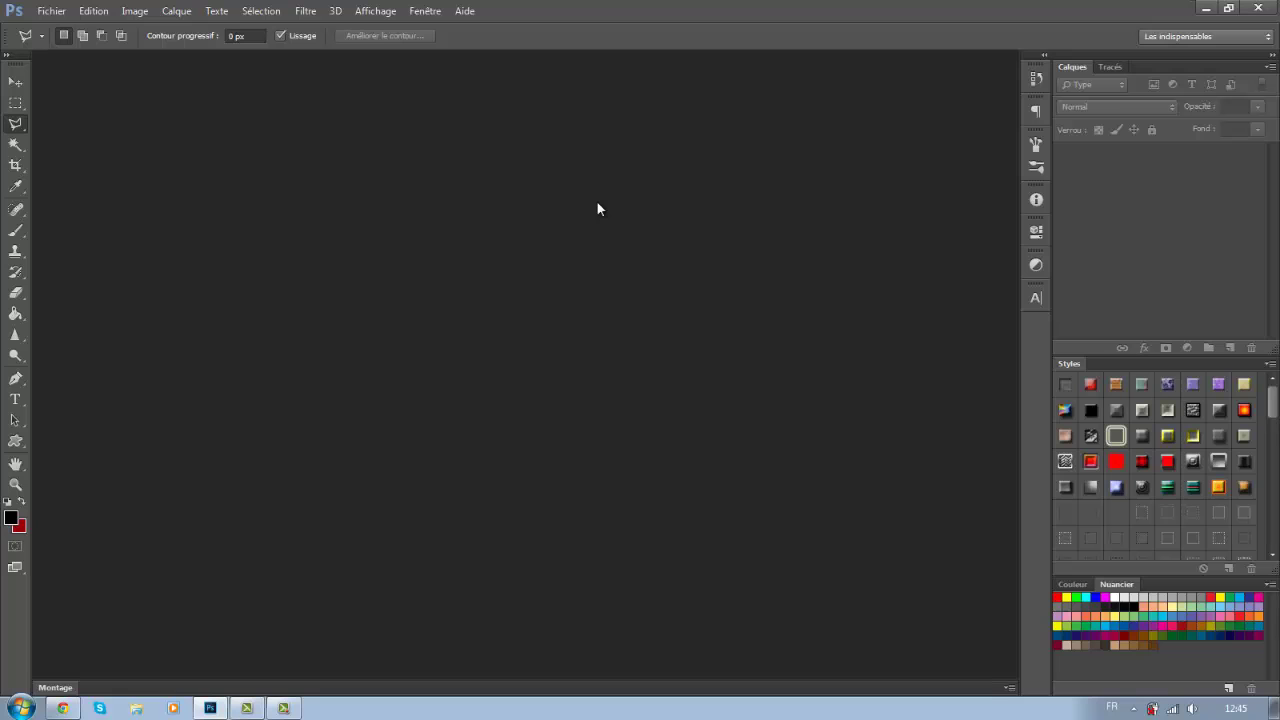
Open the line drawing avatar minecraft.jpg for colouring.
click(52, 11)
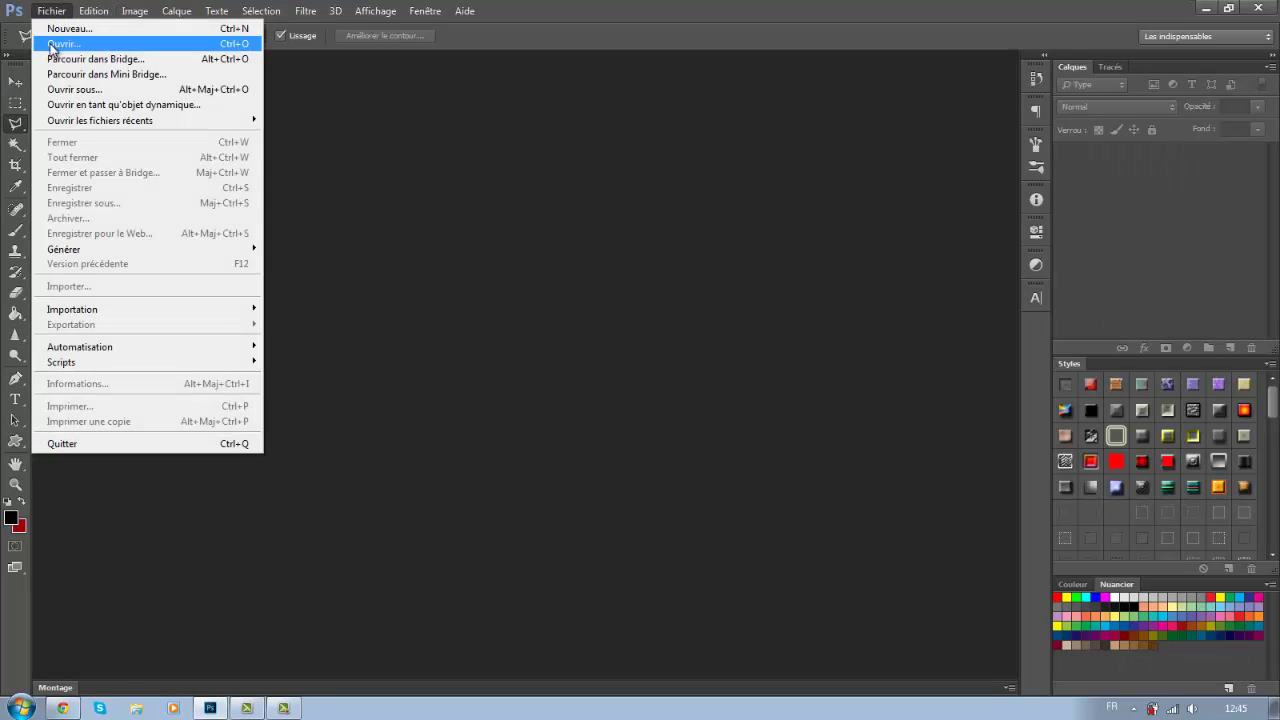
click(54, 45)
double_click(190, 170)
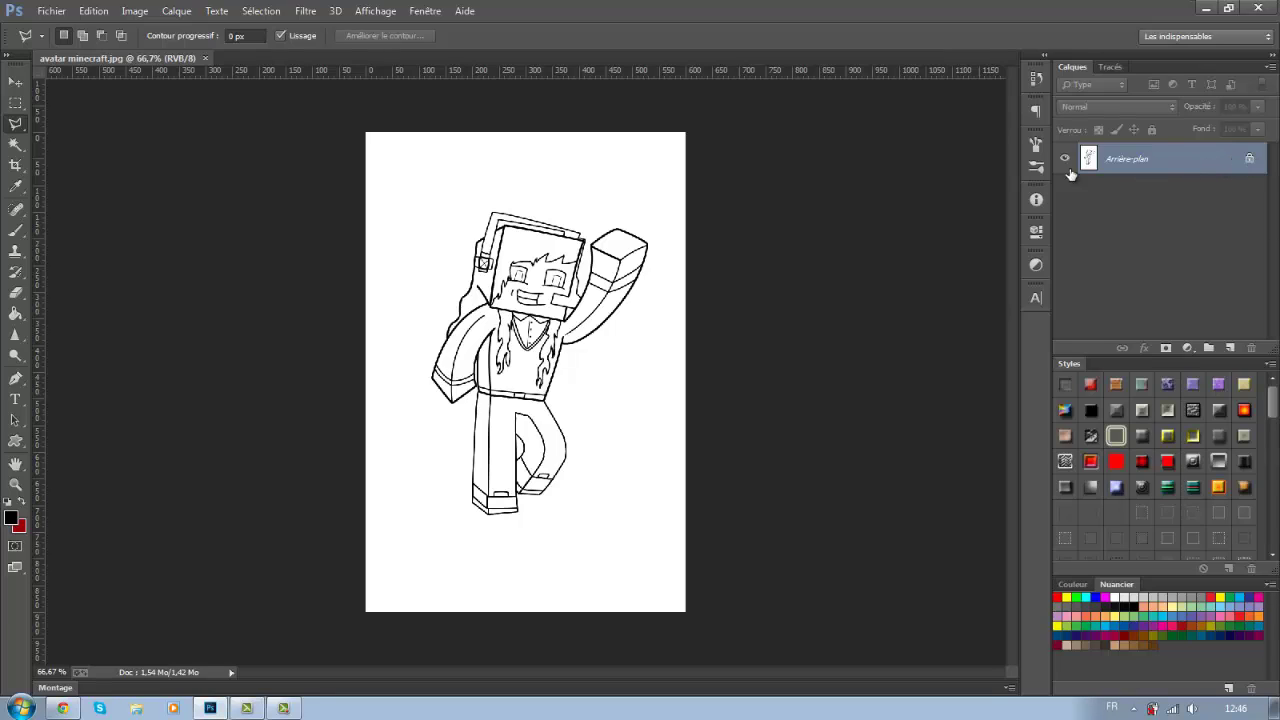
Convert the locked background into a layer named "traits" and set its blending mode to Produit.
double_click(1250, 162)
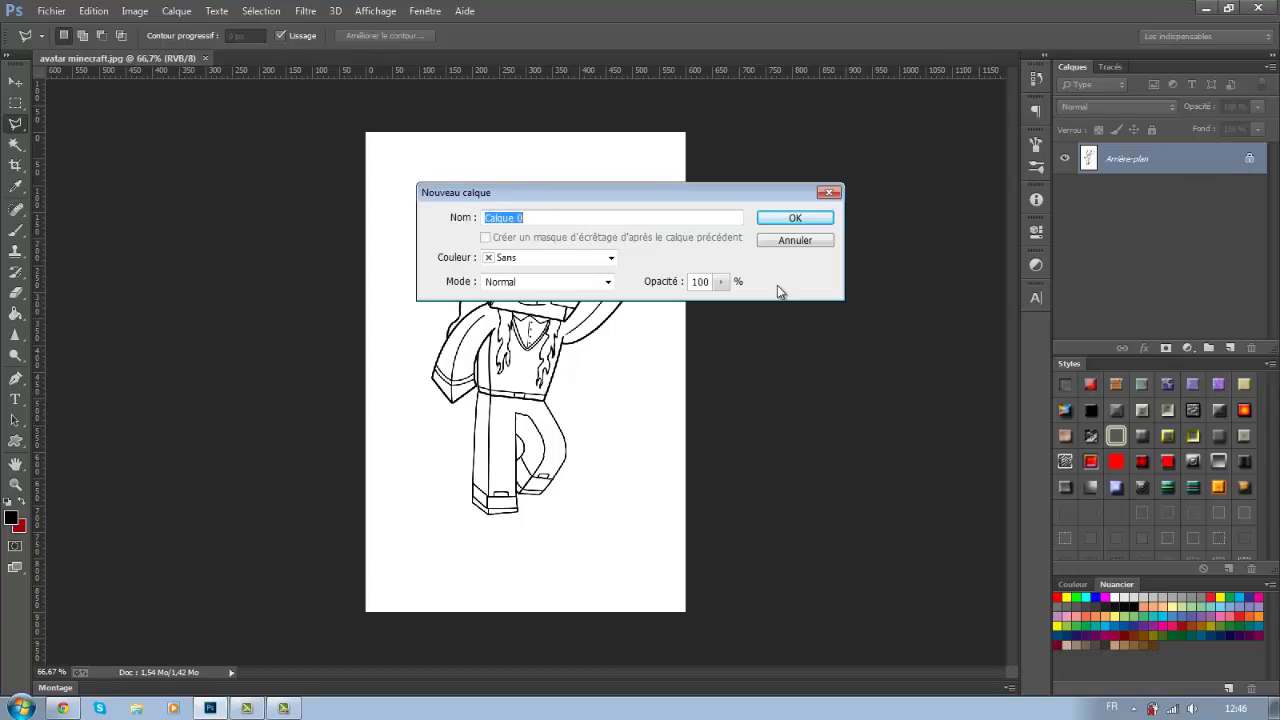
text(traits)
click(792, 216)
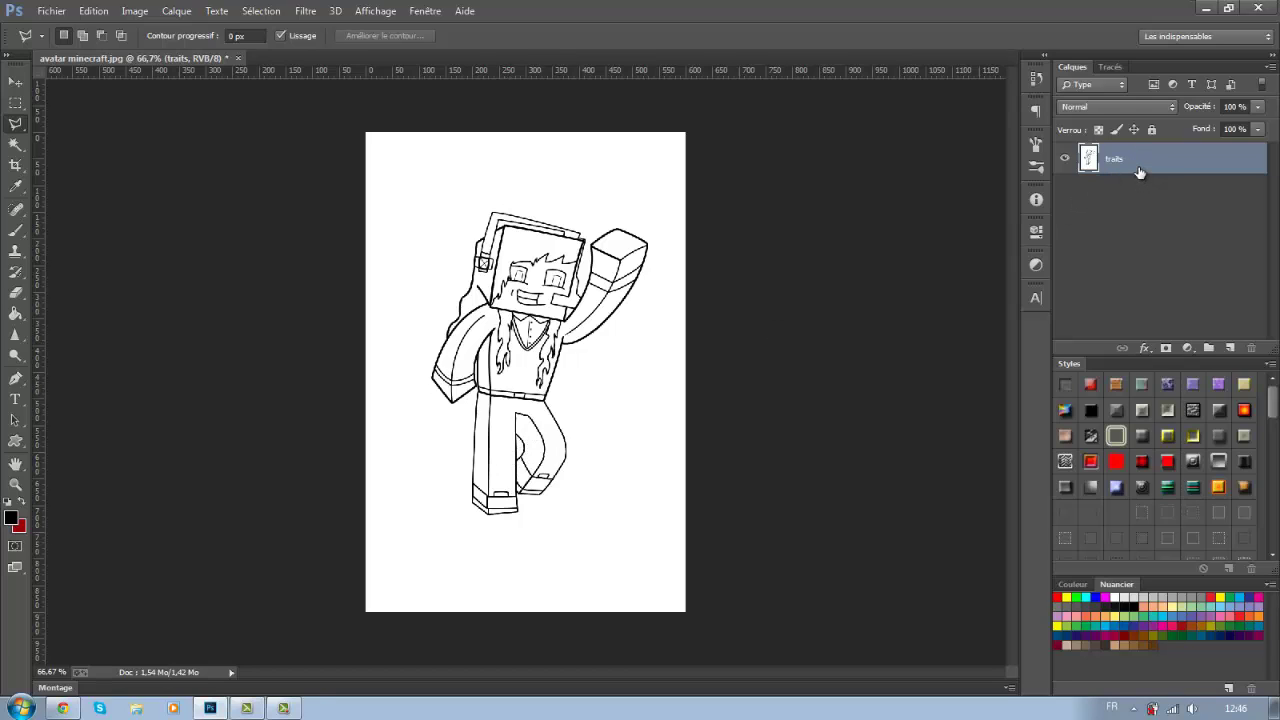
click(1126, 104)
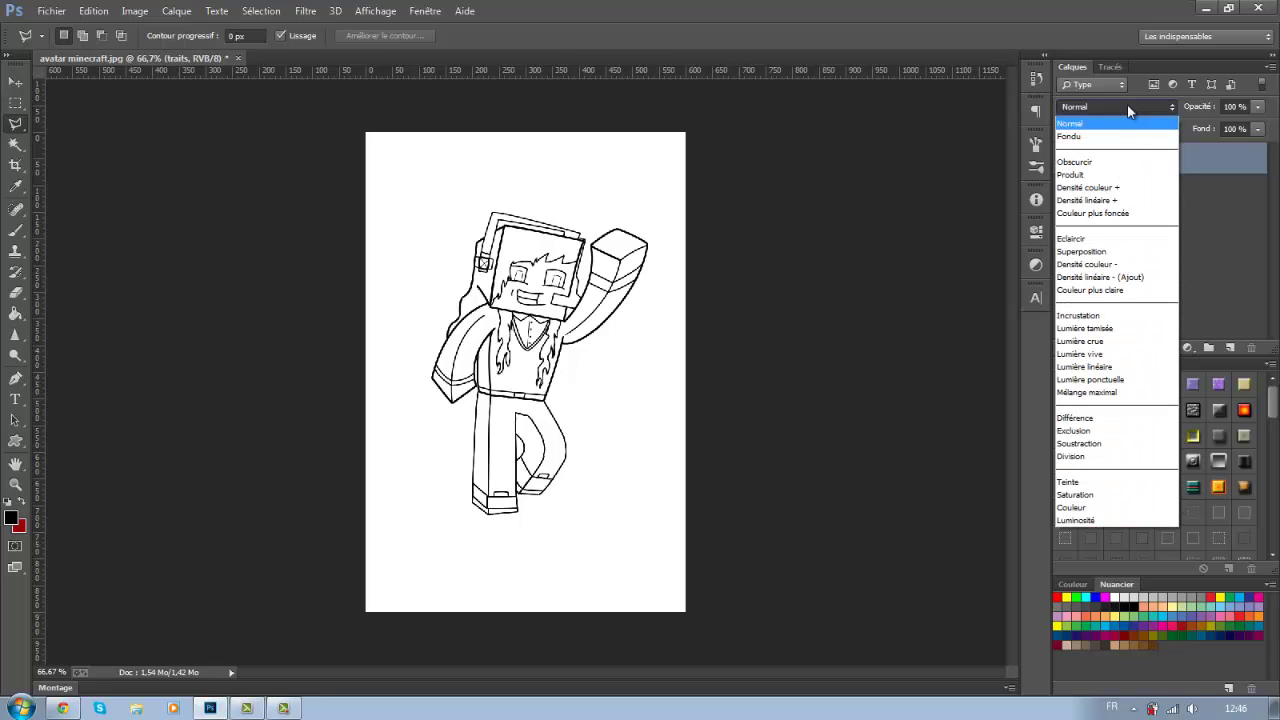
click(1085, 175)
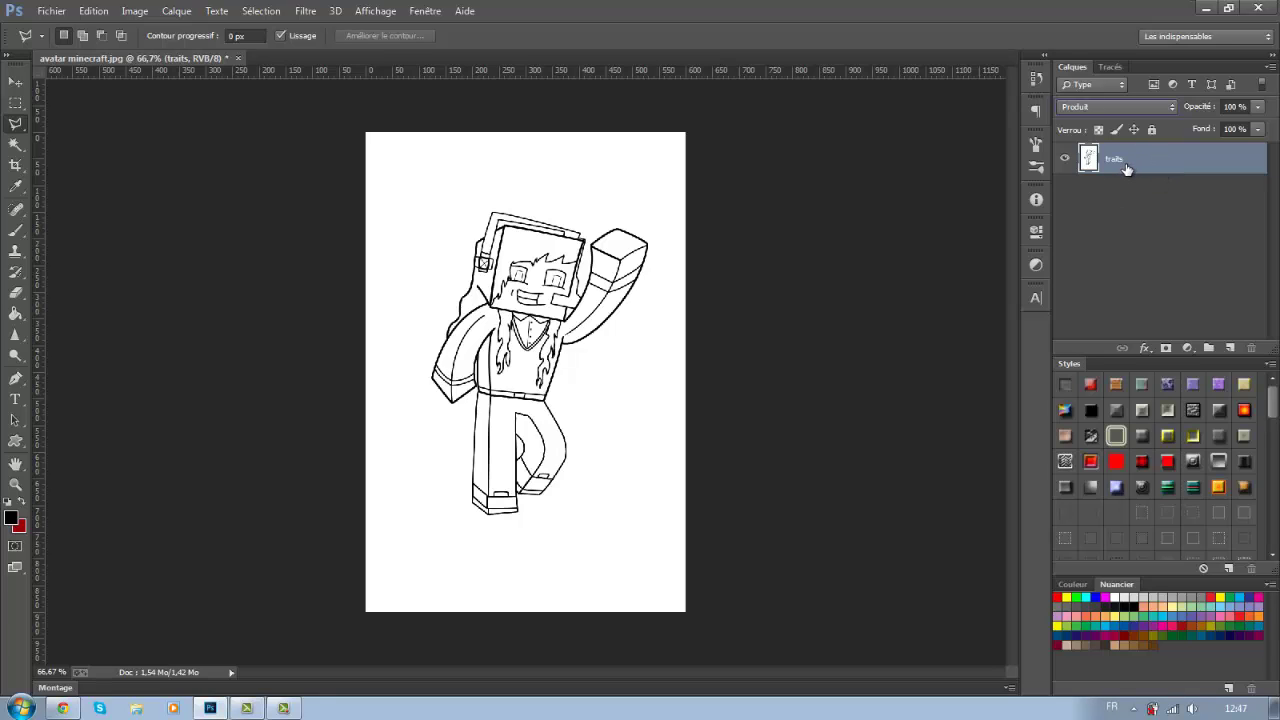
Add a new empty layer and name it "bottes".
click(1232, 347)
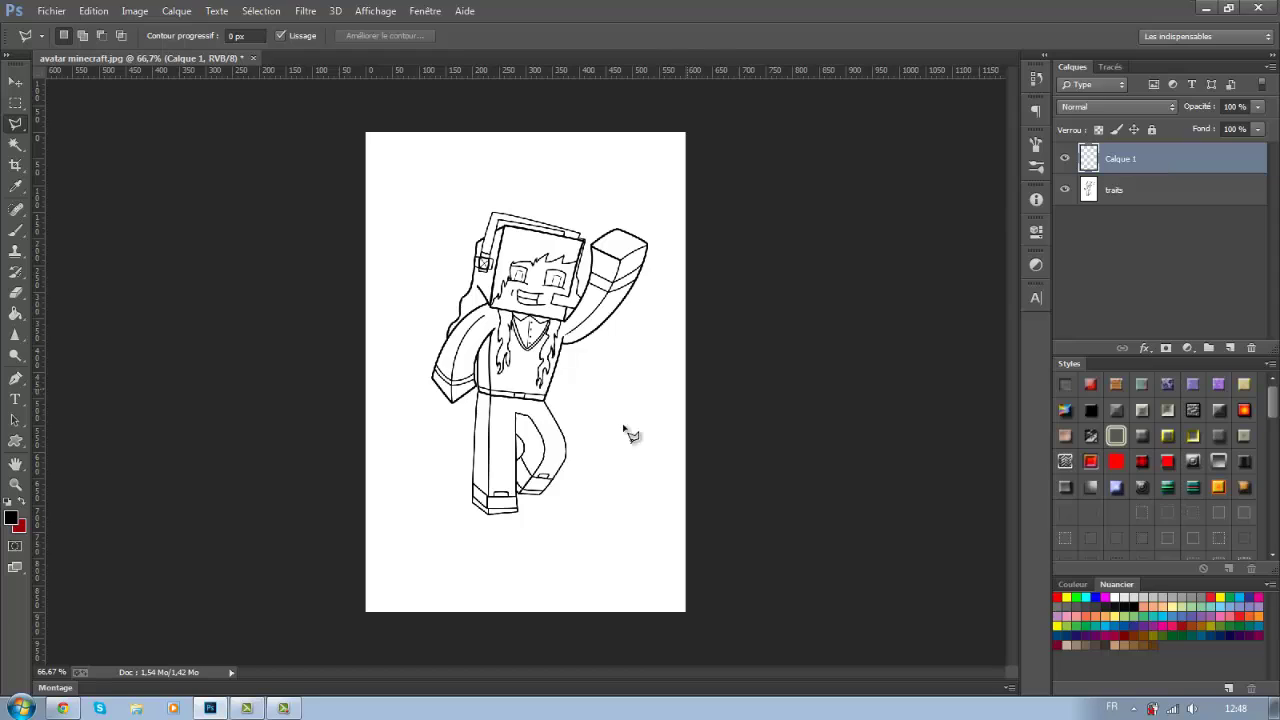
double_click(1122, 160)
text(bottes)
key(Return)
Set up a 10 px hard round brush with a near-black swatch colour for painting the boots.
click(15, 484)
drag(441, 440, 606, 534)
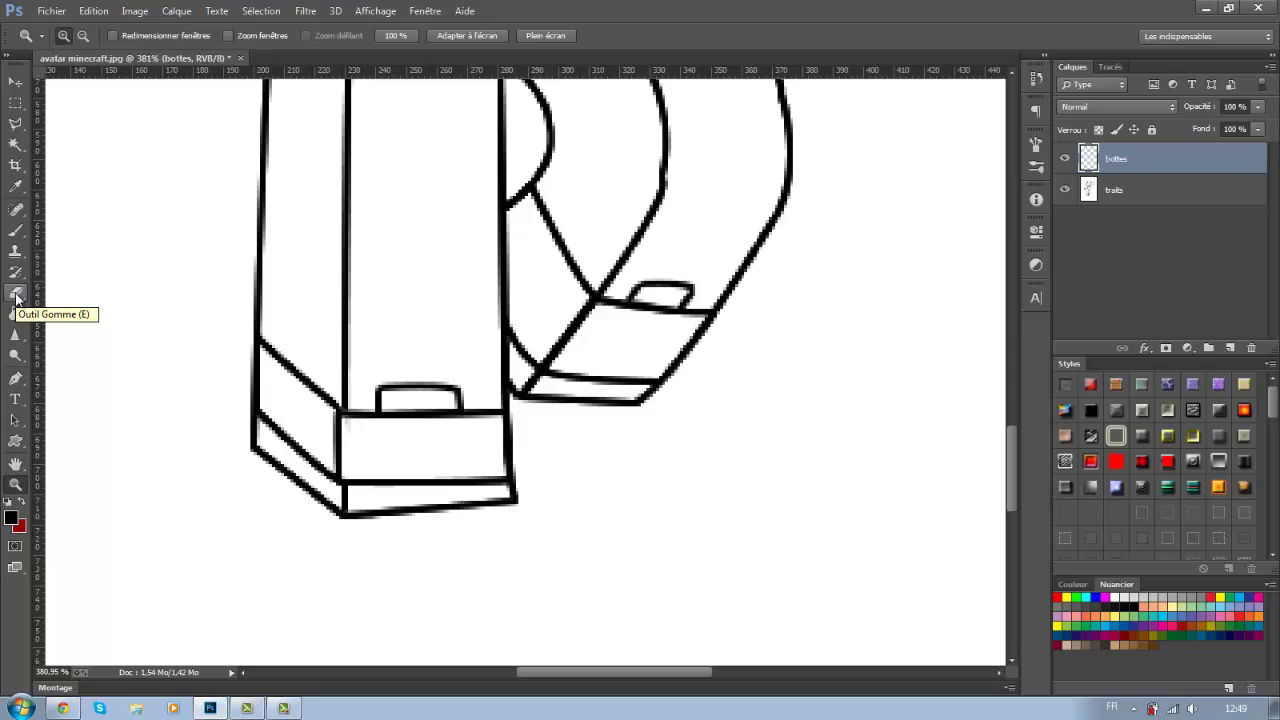
click(17, 236)
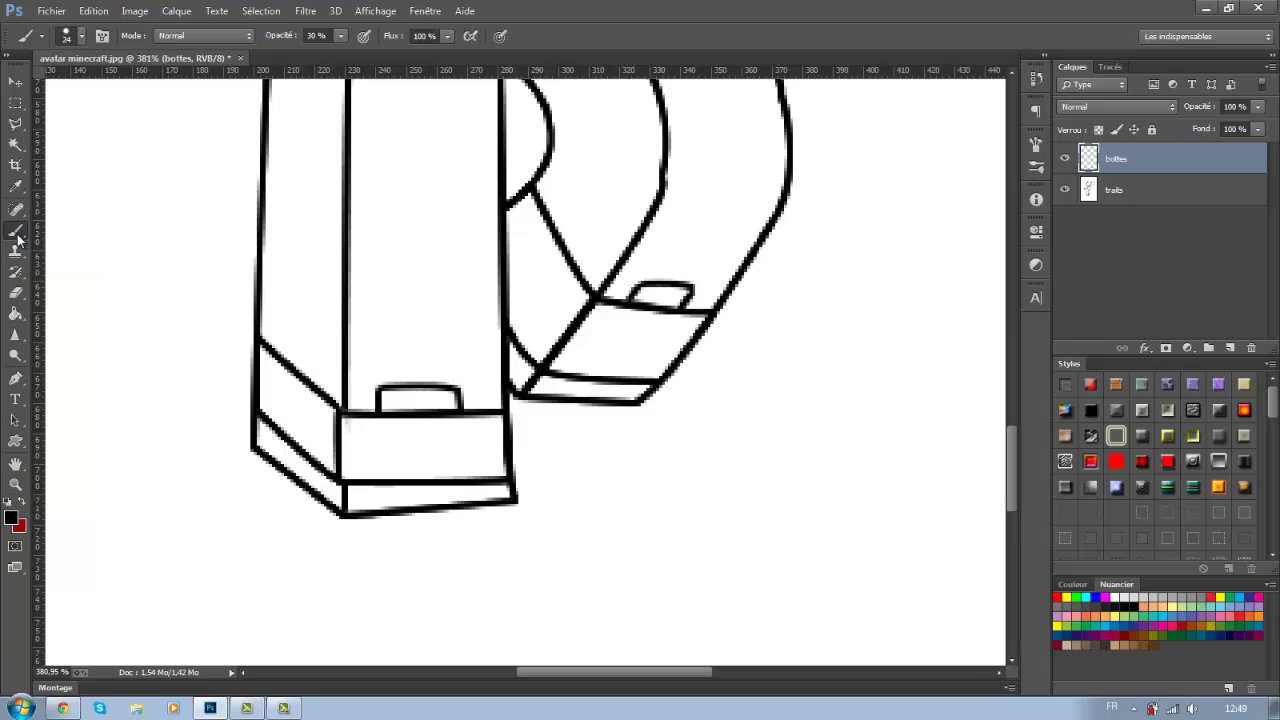
click(82, 36)
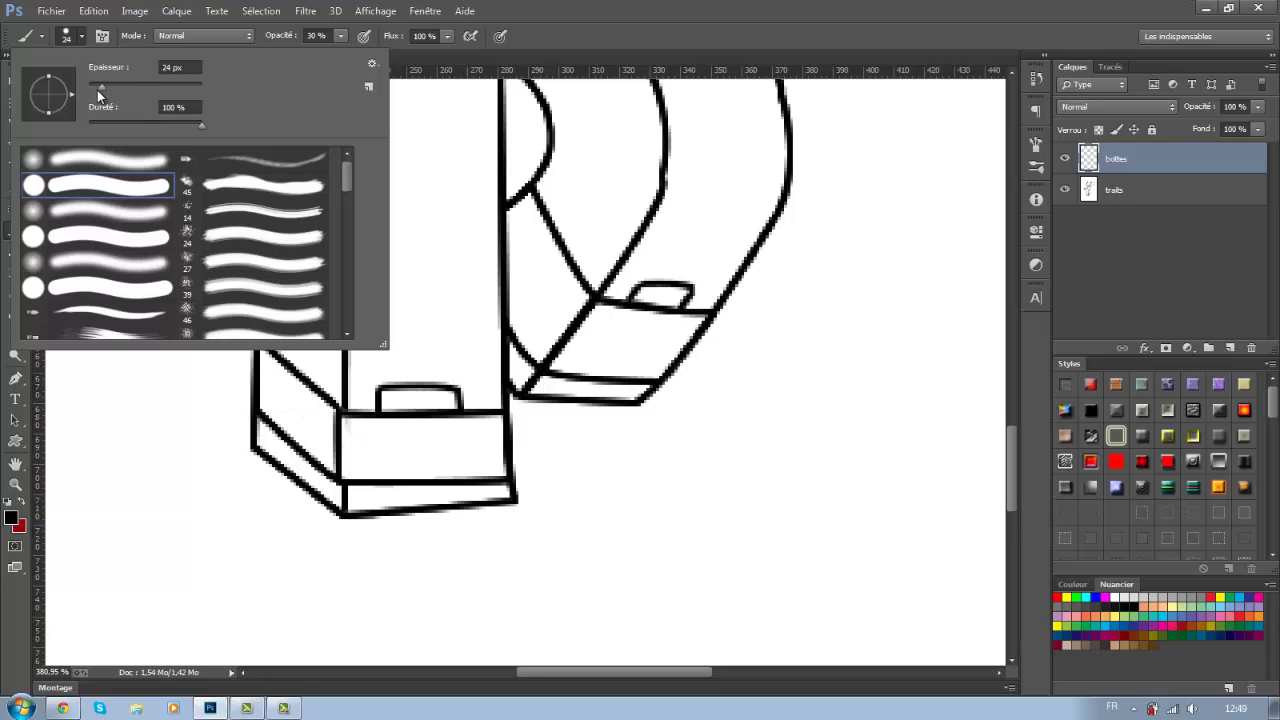
drag(97, 90, 94, 88)
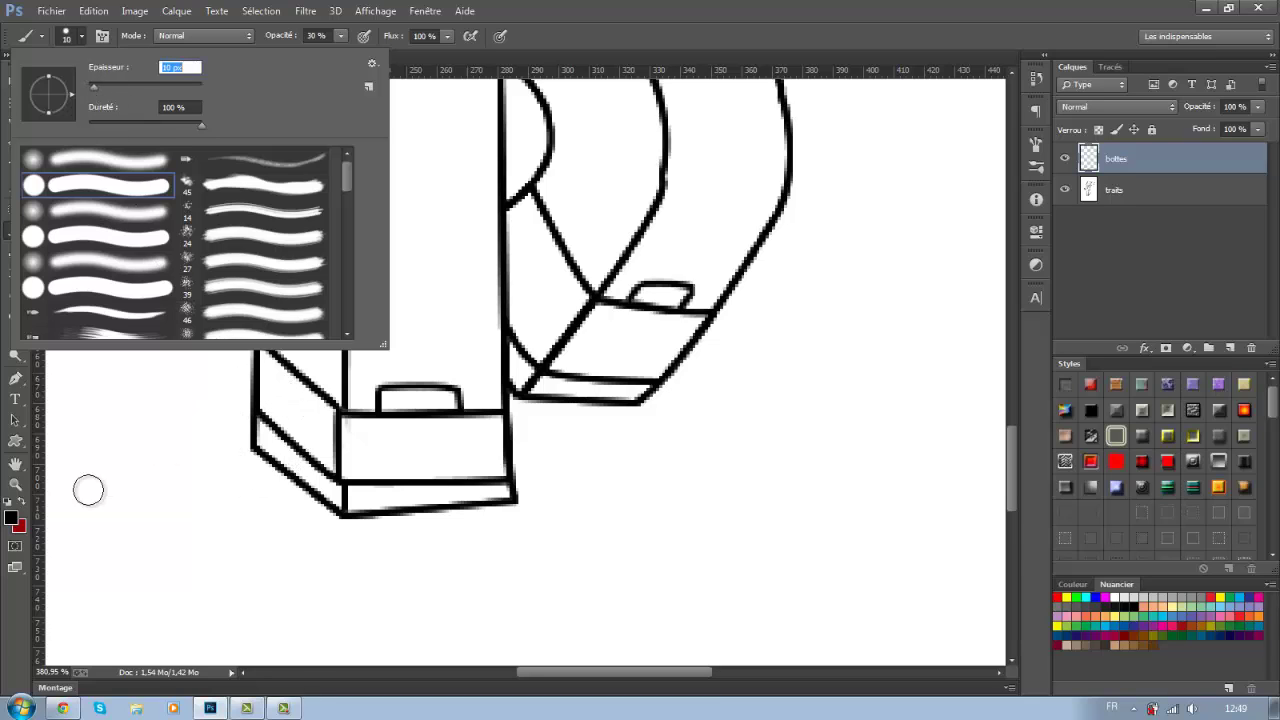
click(1115, 607)
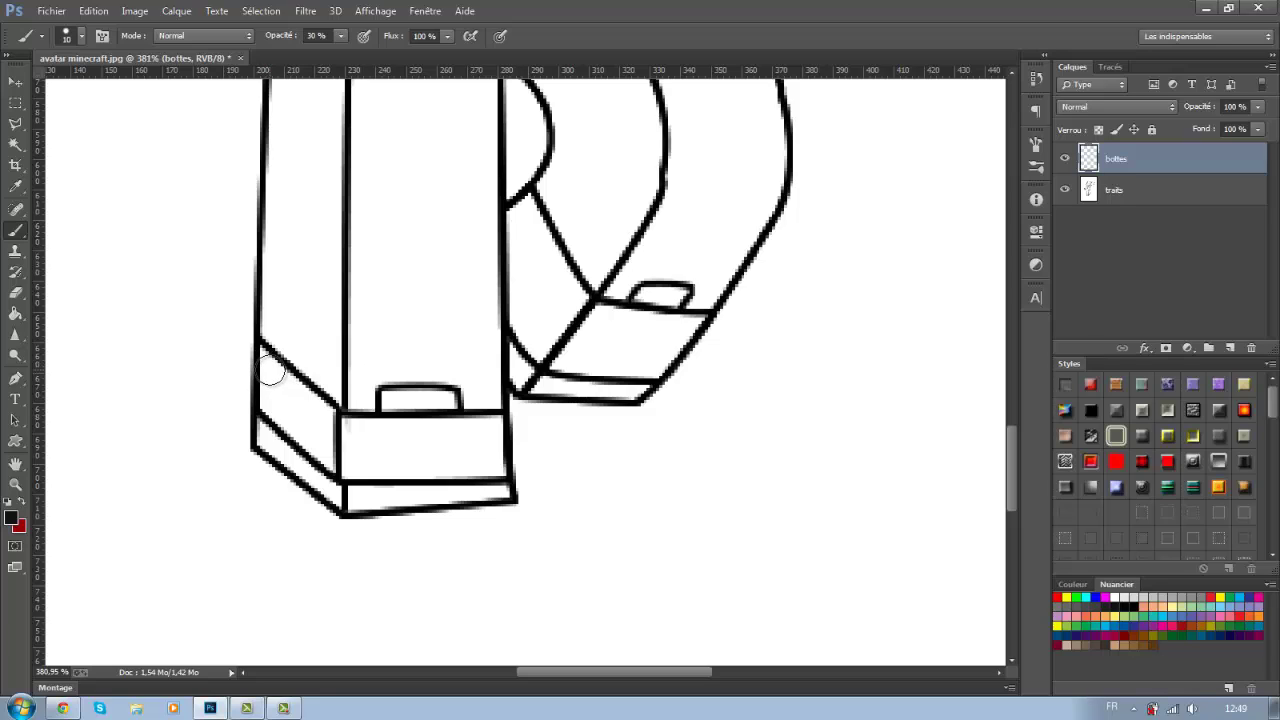
Raise the brush opacity to 100% and paint the upper band of the straight leg's boot near-black.
drag(270, 372, 290, 392)
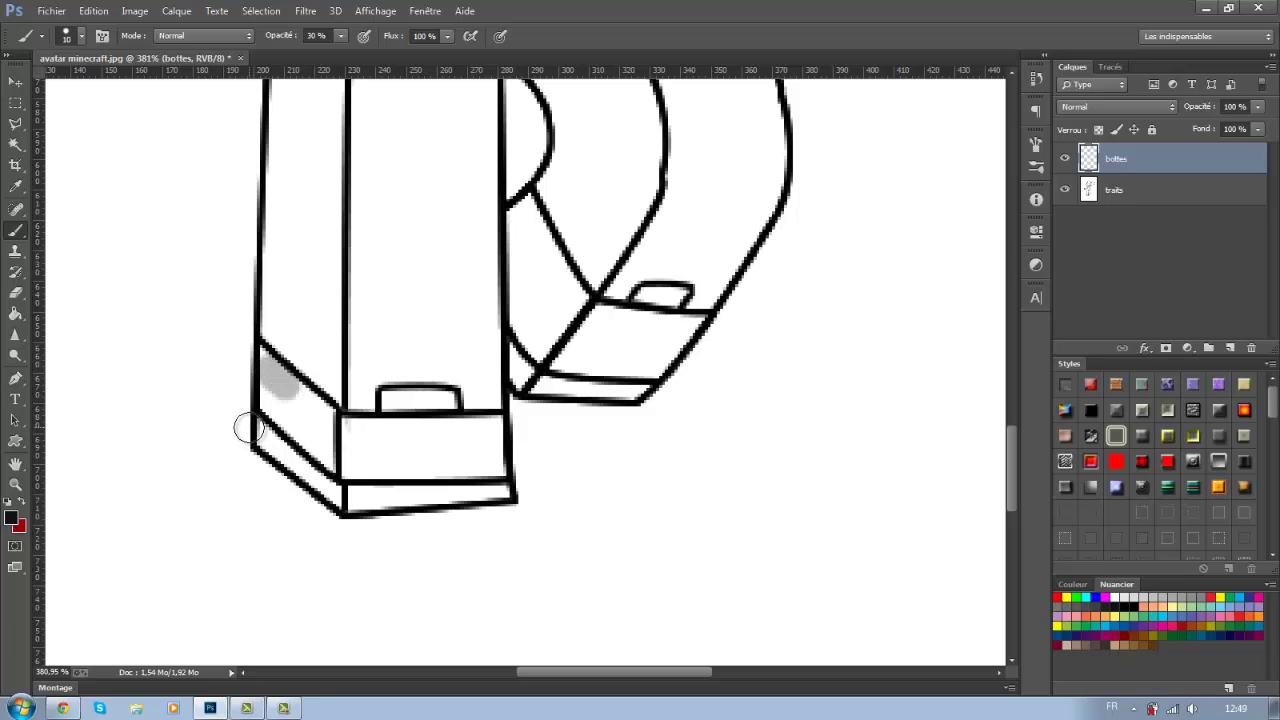
key(ctrl+z)
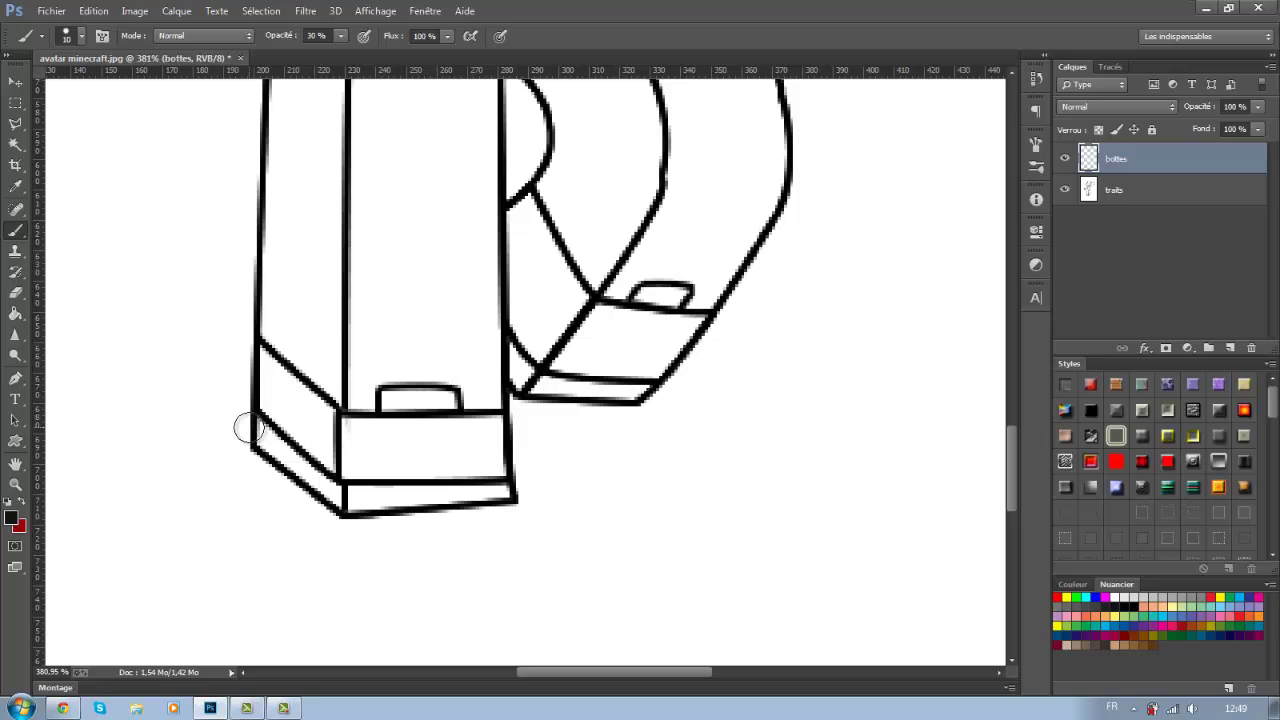
drag(267, 35, 337, 35)
click(268, 371)
mouse_move(268, 371)
mouse_down()
mouse_move(350, 430)
mouse_move(493, 424)
mouse_move(498, 470)
mouse_move(438, 462)
mouse_move(467, 450)
mouse_move(430, 448)
mouse_move(496, 426)
mouse_move(459, 443)
mouse_move(324, 454)
mouse_move(348, 468)
mouse_move(467, 469)
mouse_move(353, 437)
mouse_move(312, 442)
mouse_move(272, 404)
mouse_move(258, 350)
mouse_up()
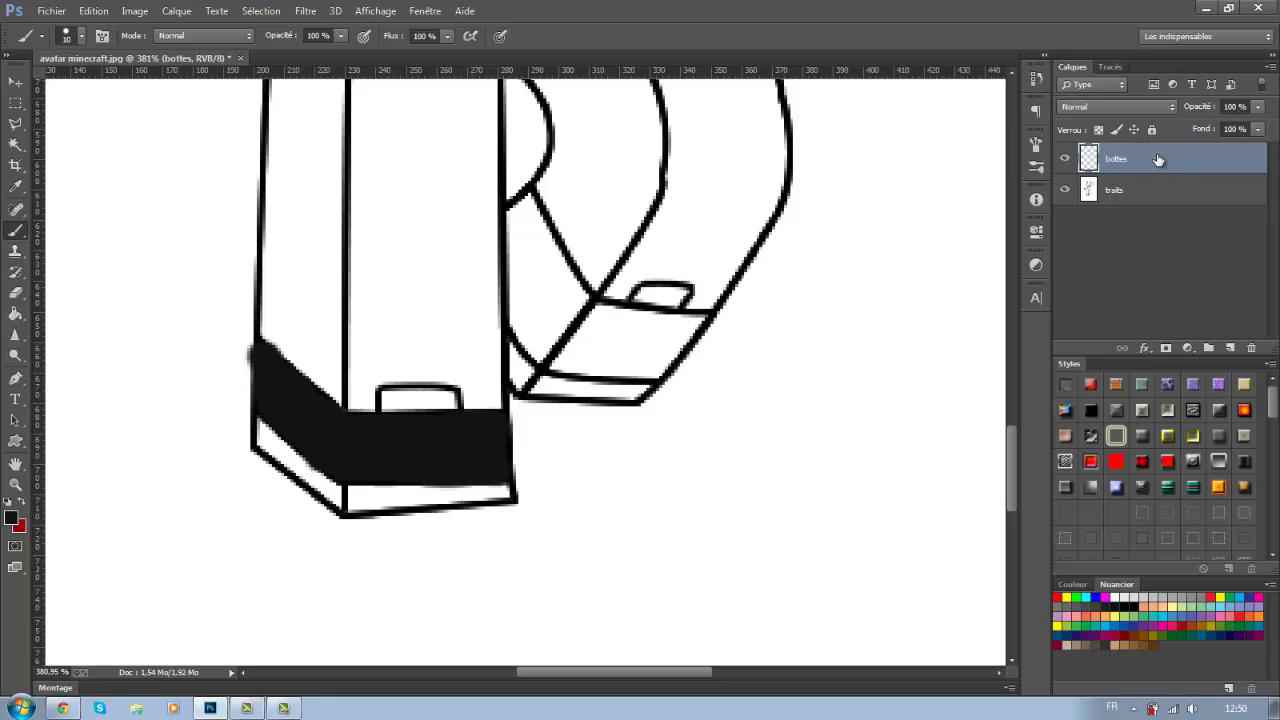
Move the bottes layer below traits and erase the paint that spills outside the boot outline.
drag(1100, 163, 1120, 257)
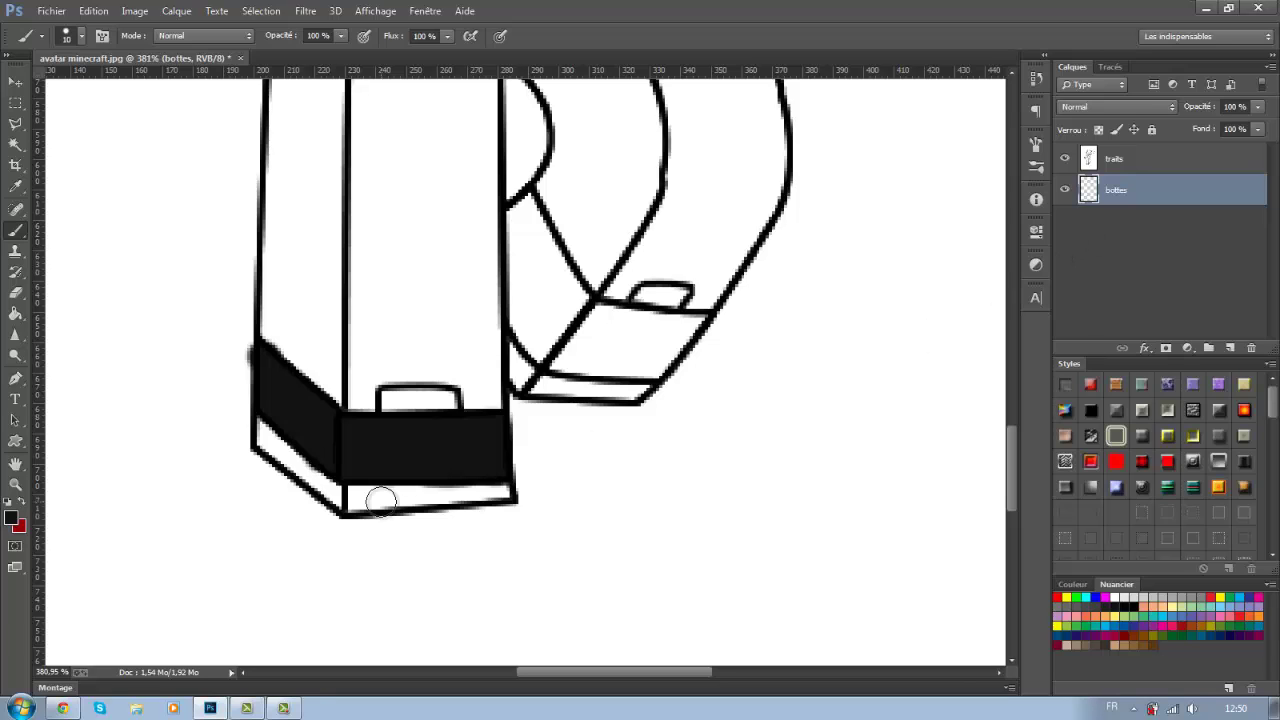
drag(265, 357, 333, 425)
click(16, 292)
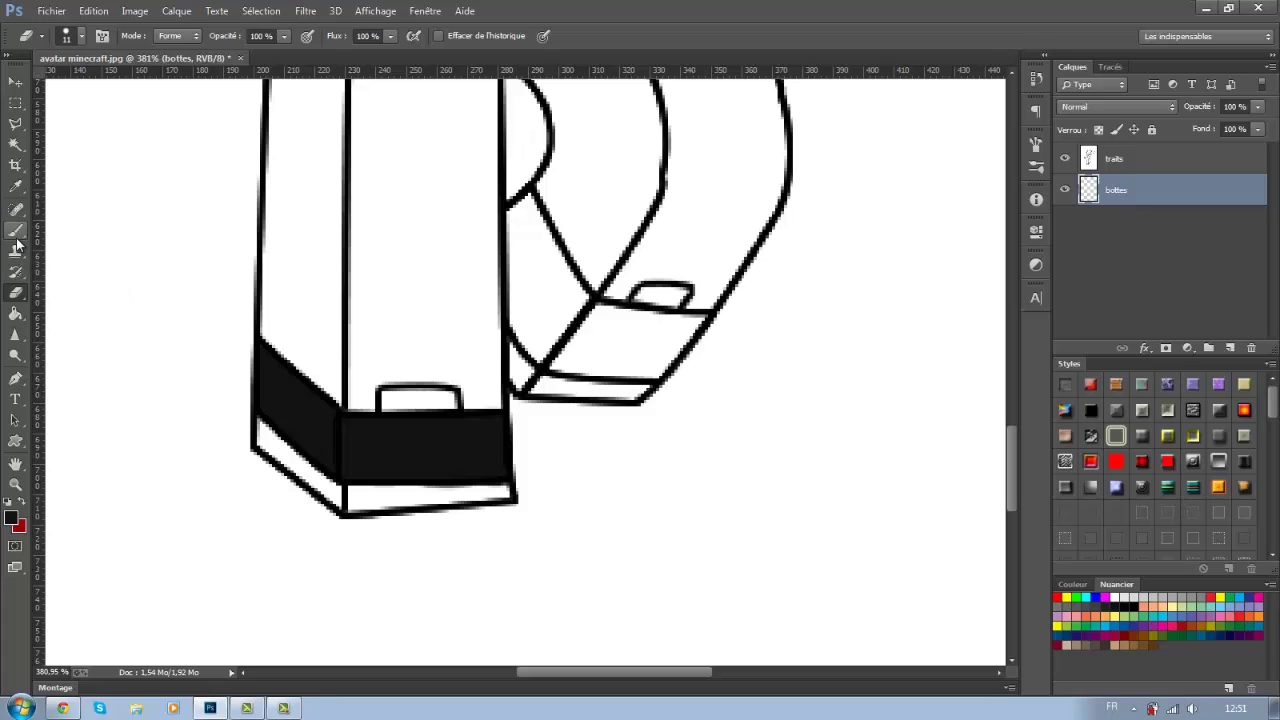
Undo the brush painting of the boot and place the empty bottes layer beneath traits.
click(15, 127)
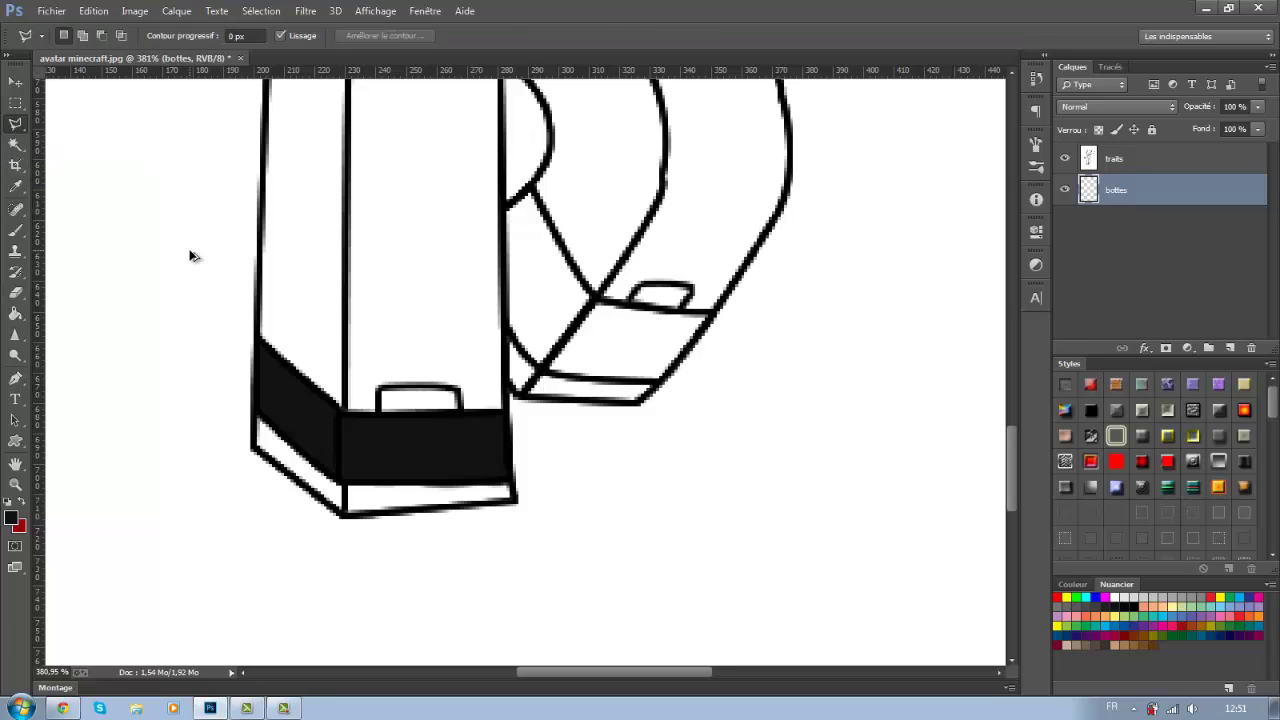
key(ctrl+bracketright)
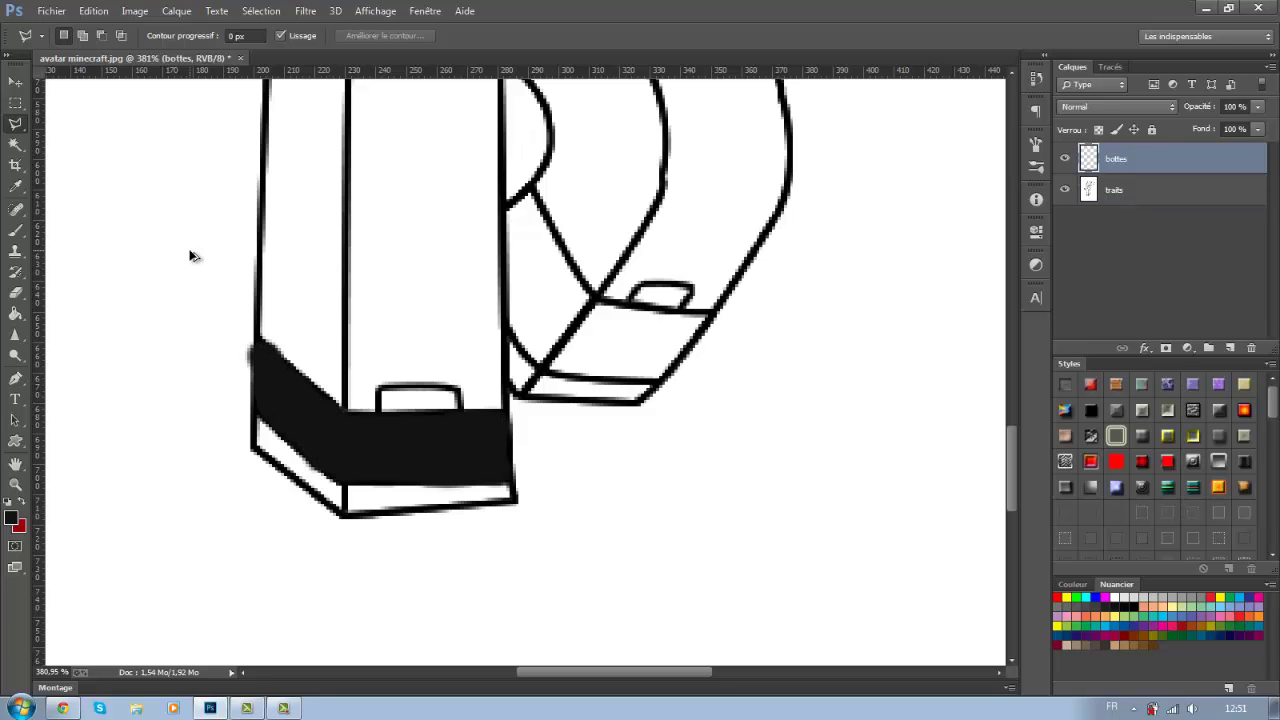
key(ctrl+z)
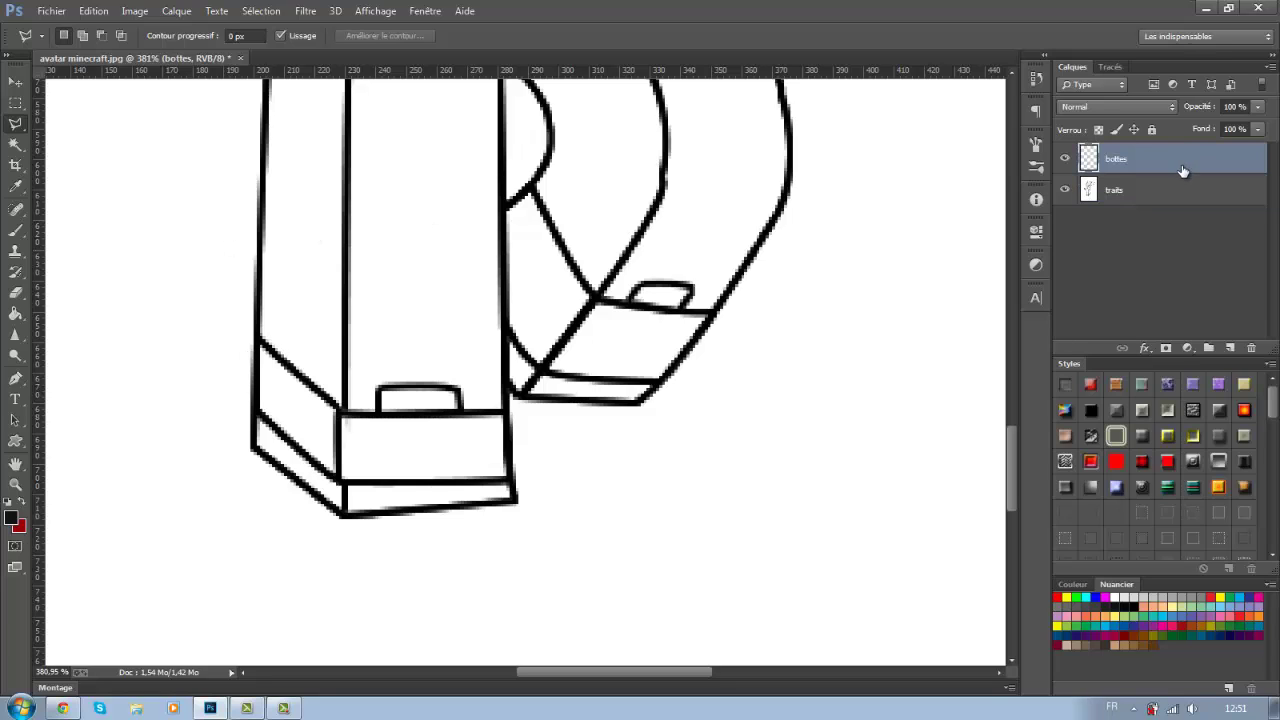
drag(1183, 171, 1176, 228)
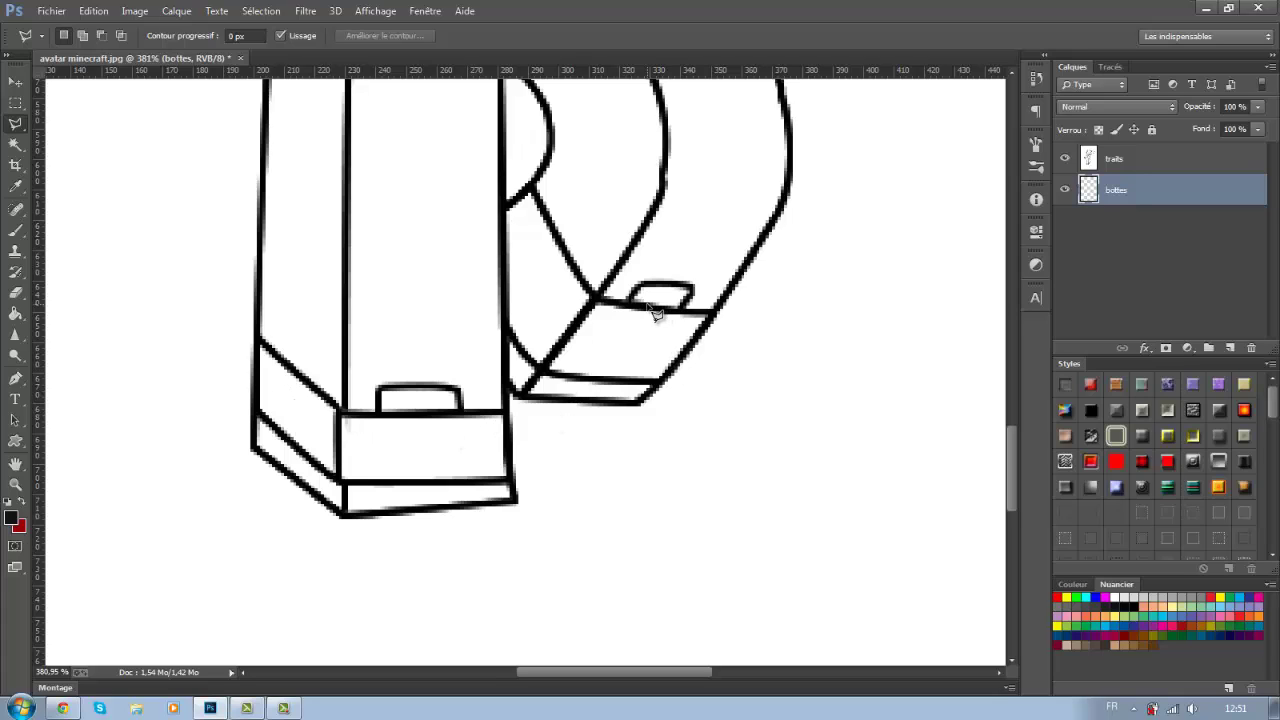
Select the upper band of the straight leg's boot, front and side faces, with the Polygonal Lasso along its outline.
right_click(16, 126)
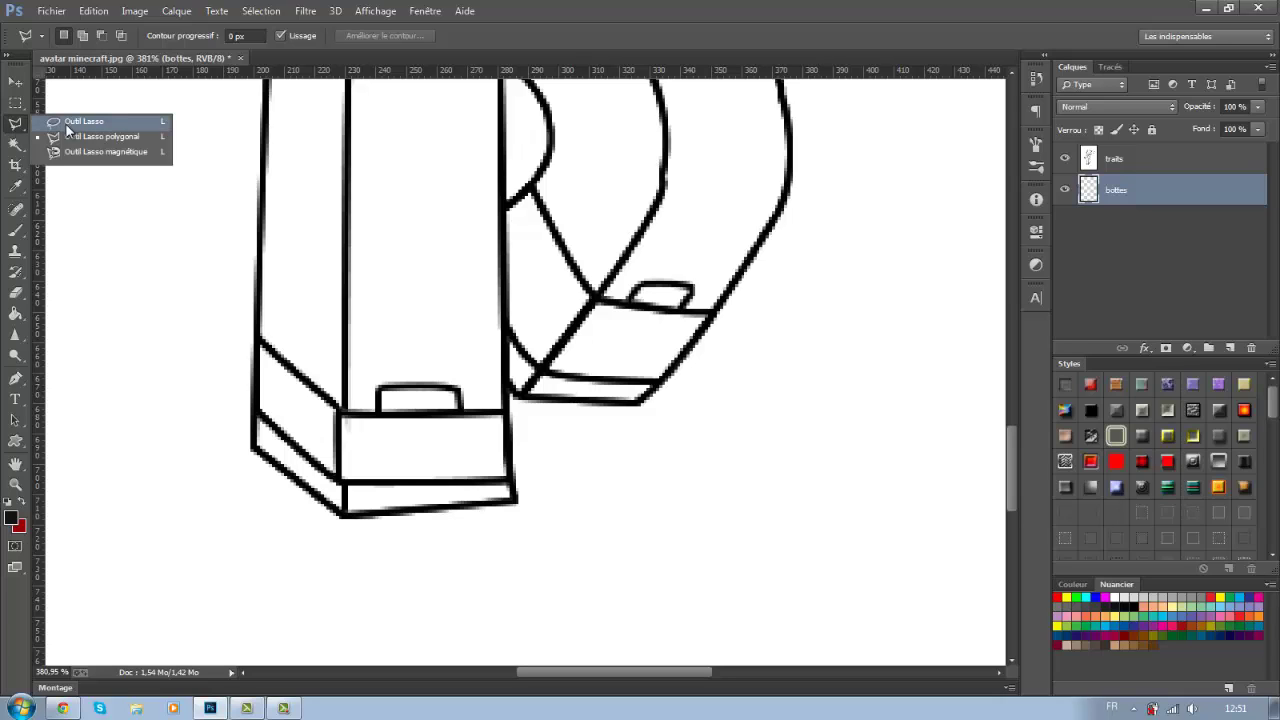
click(60, 137)
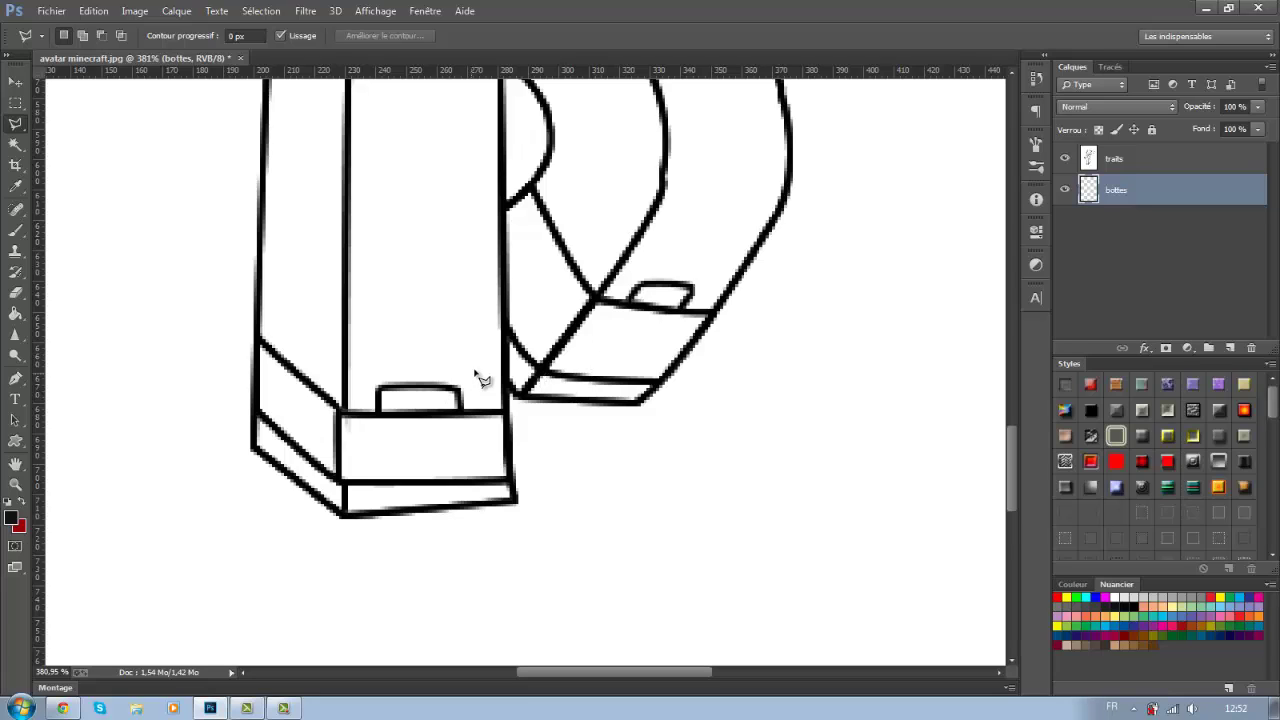
click(257, 420)
click(258, 340)
click(340, 410)
click(506, 411)
click(509, 481)
click(340, 482)
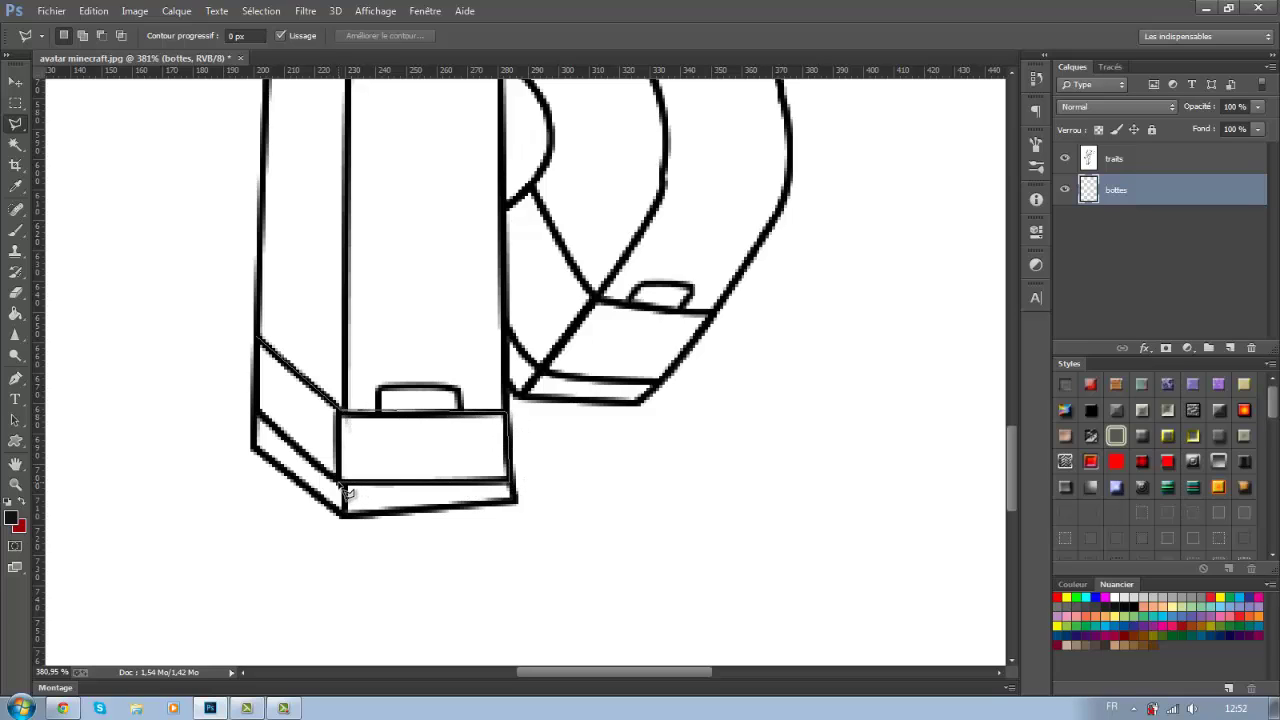
click(259, 417)
click(258, 340)
key(Return)
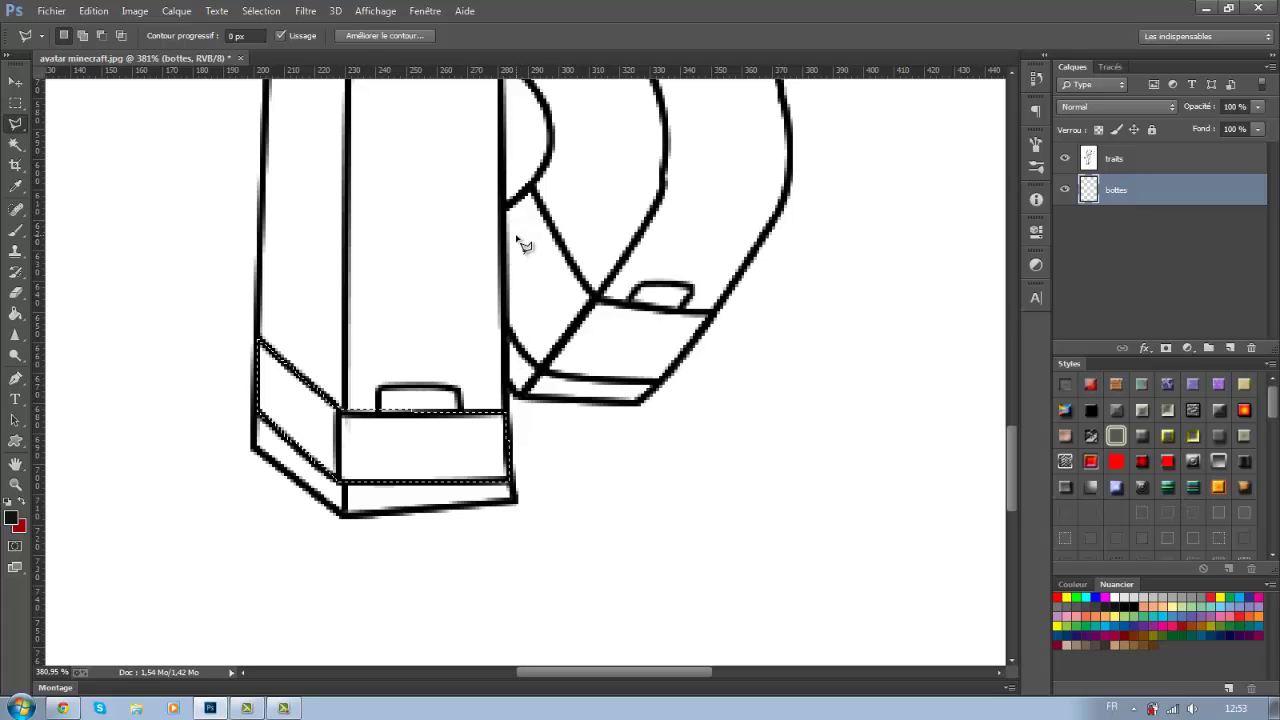
Add the upper part of the bent leg's boot, both faces above the sole, to the existing selection.
key(shift)
click(604, 308)
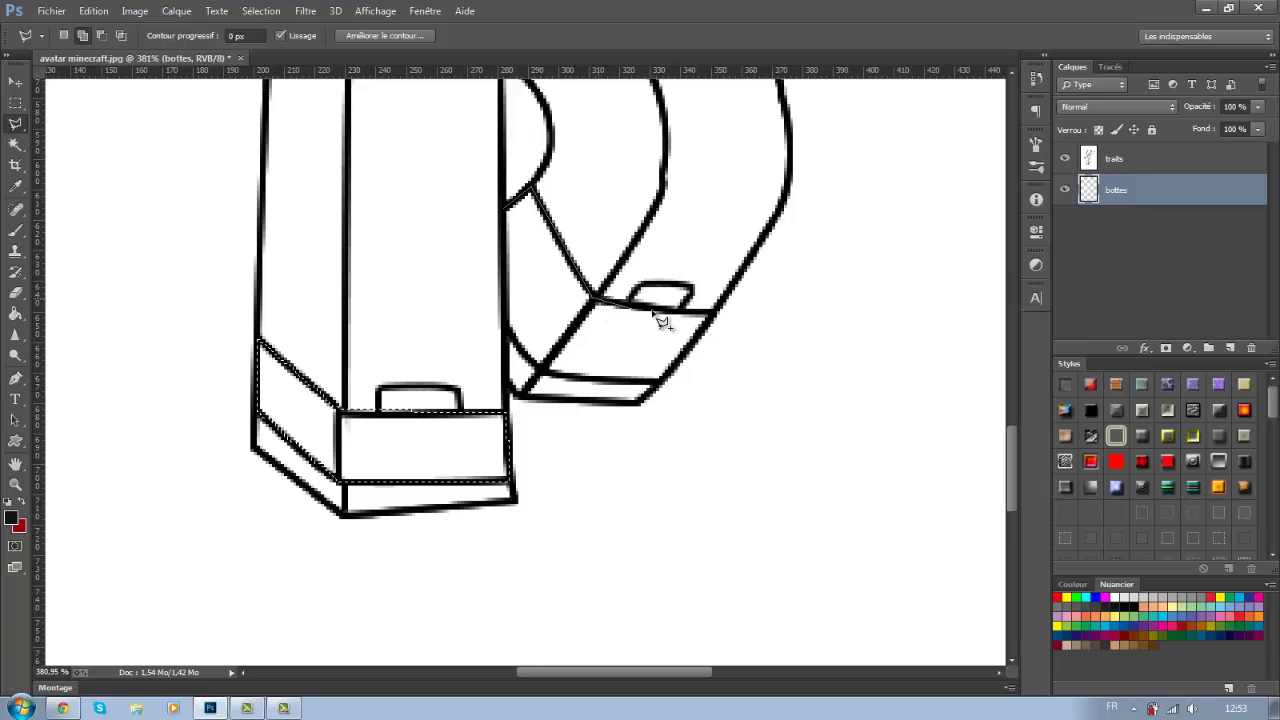
click(716, 316)
click(660, 384)
click(536, 364)
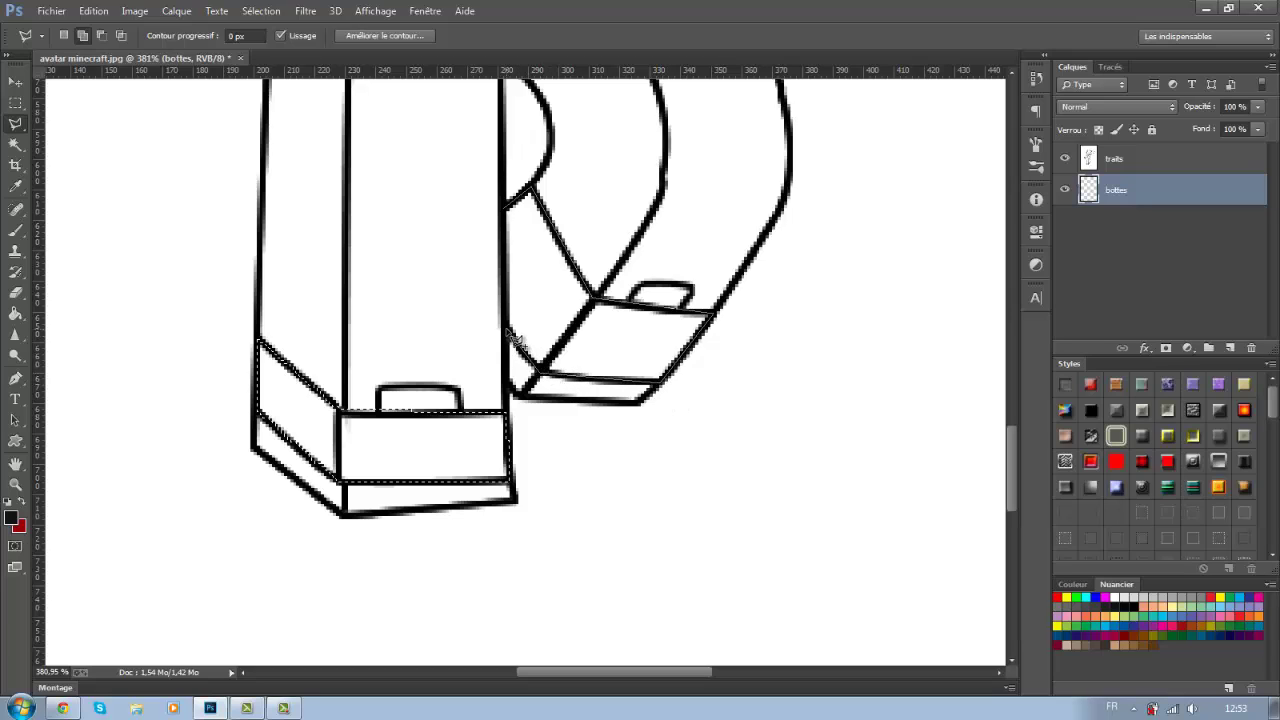
click(510, 220)
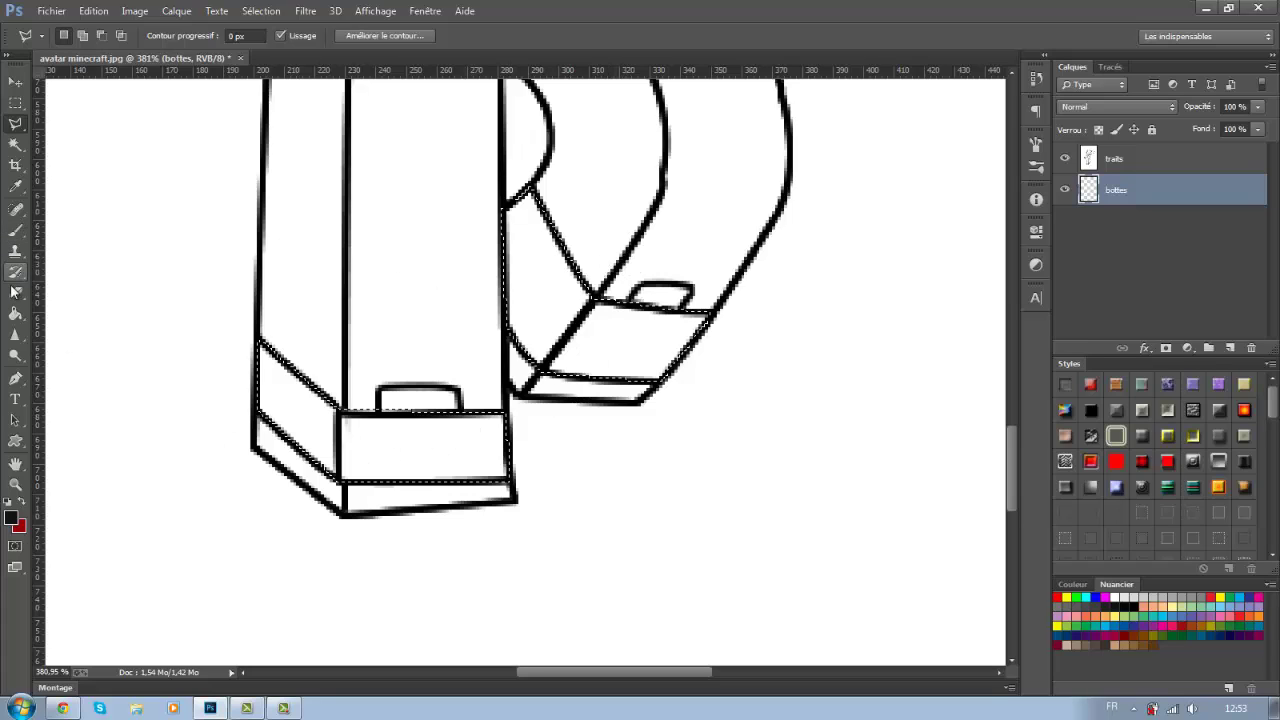
Fill the selected boot areas on the bottes layer with the foreground colour in Normal mode at 100% opacity.
click(17, 231)
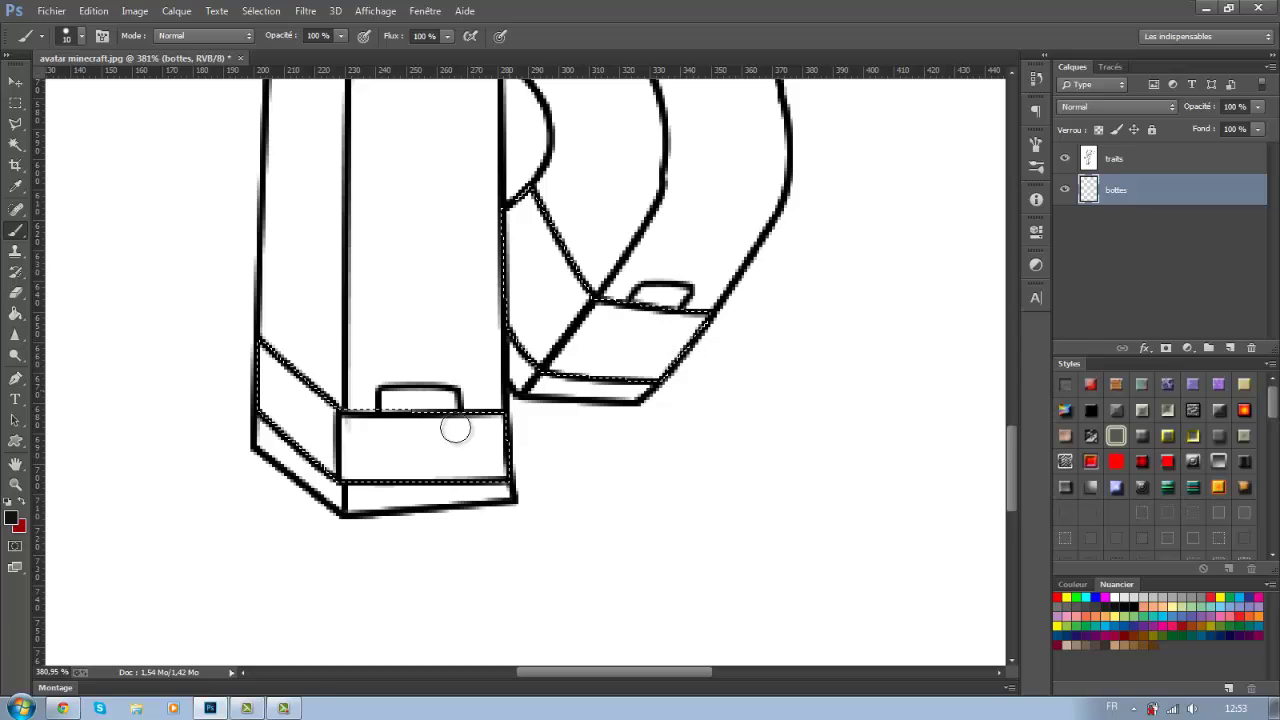
click(22, 333)
click(16, 313)
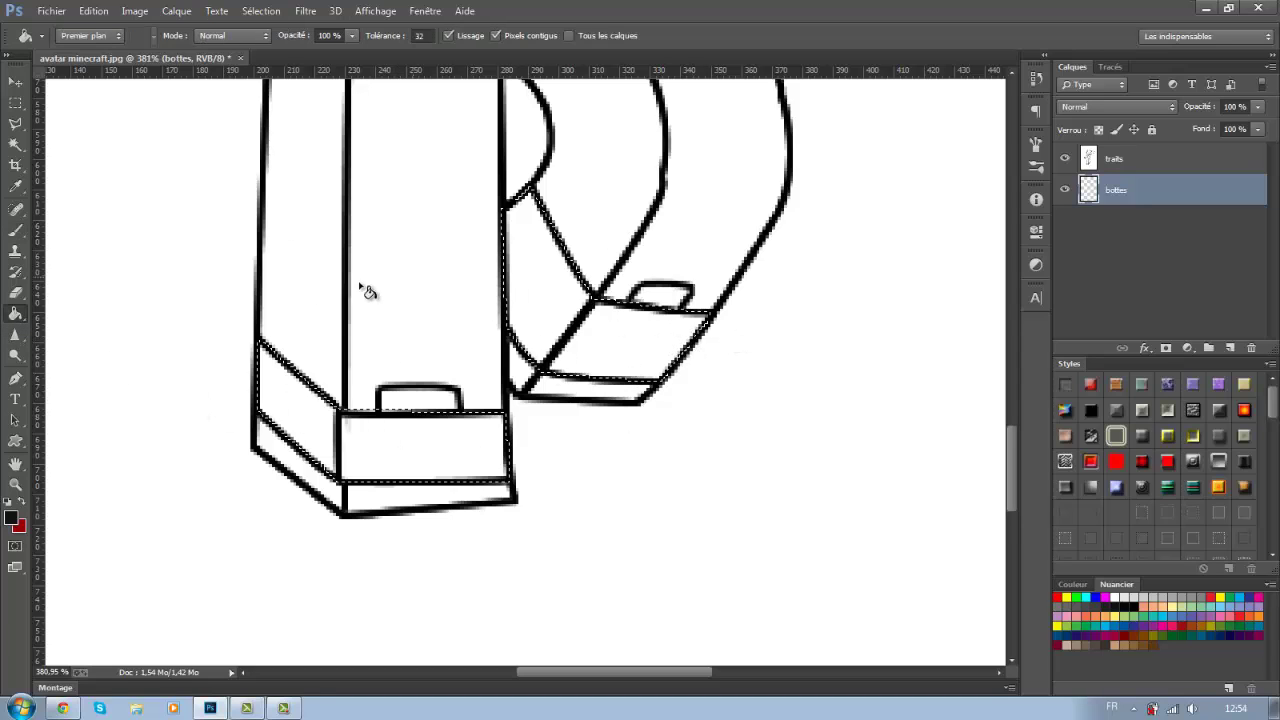
click(93, 11)
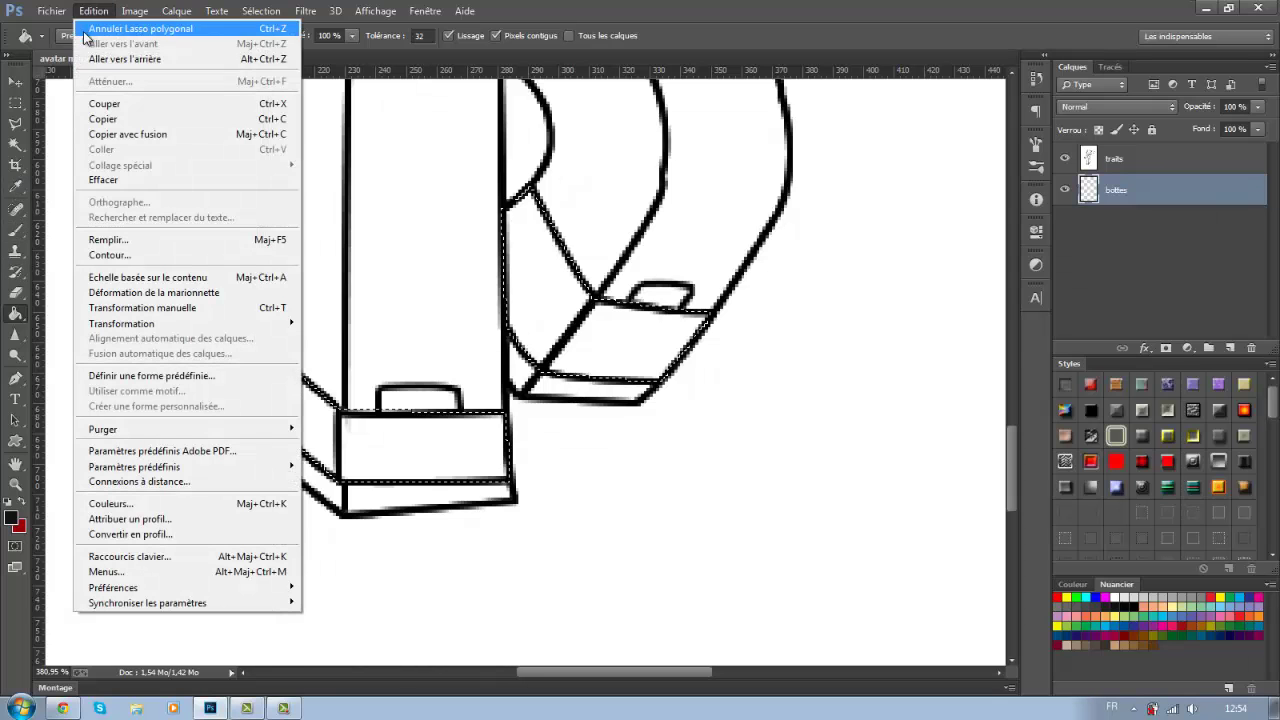
click(123, 242)
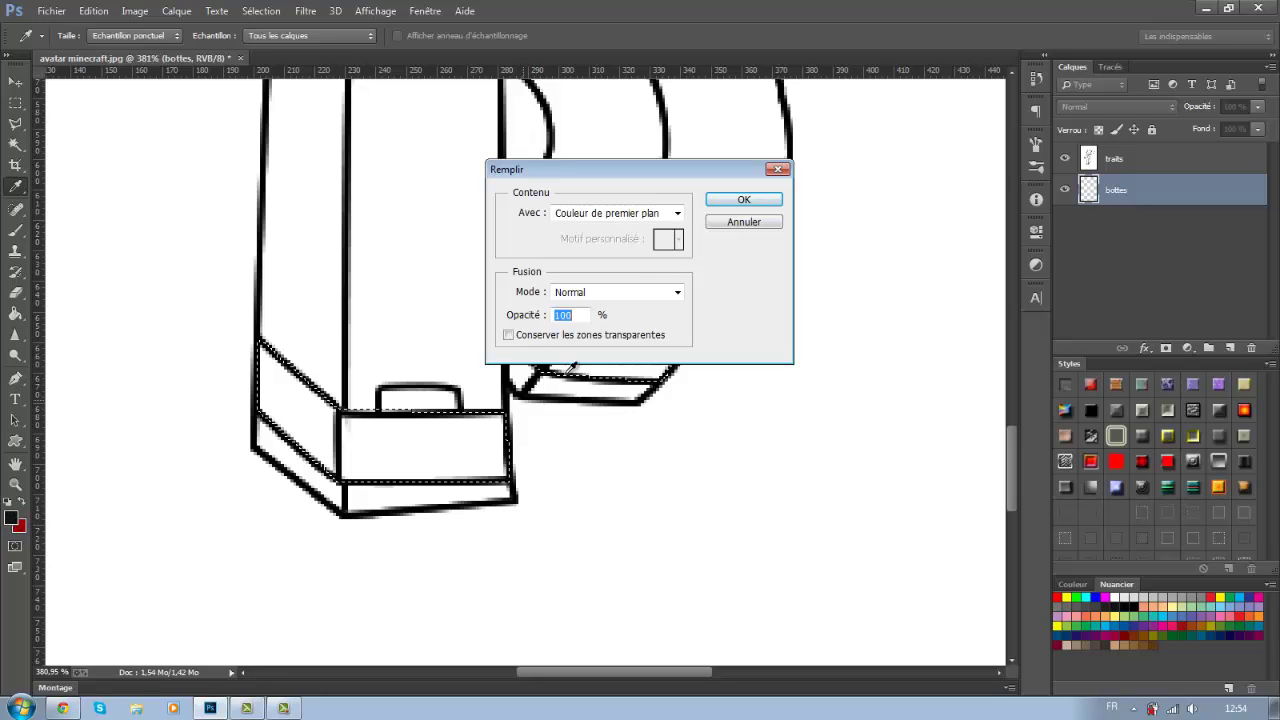
click(597, 212)
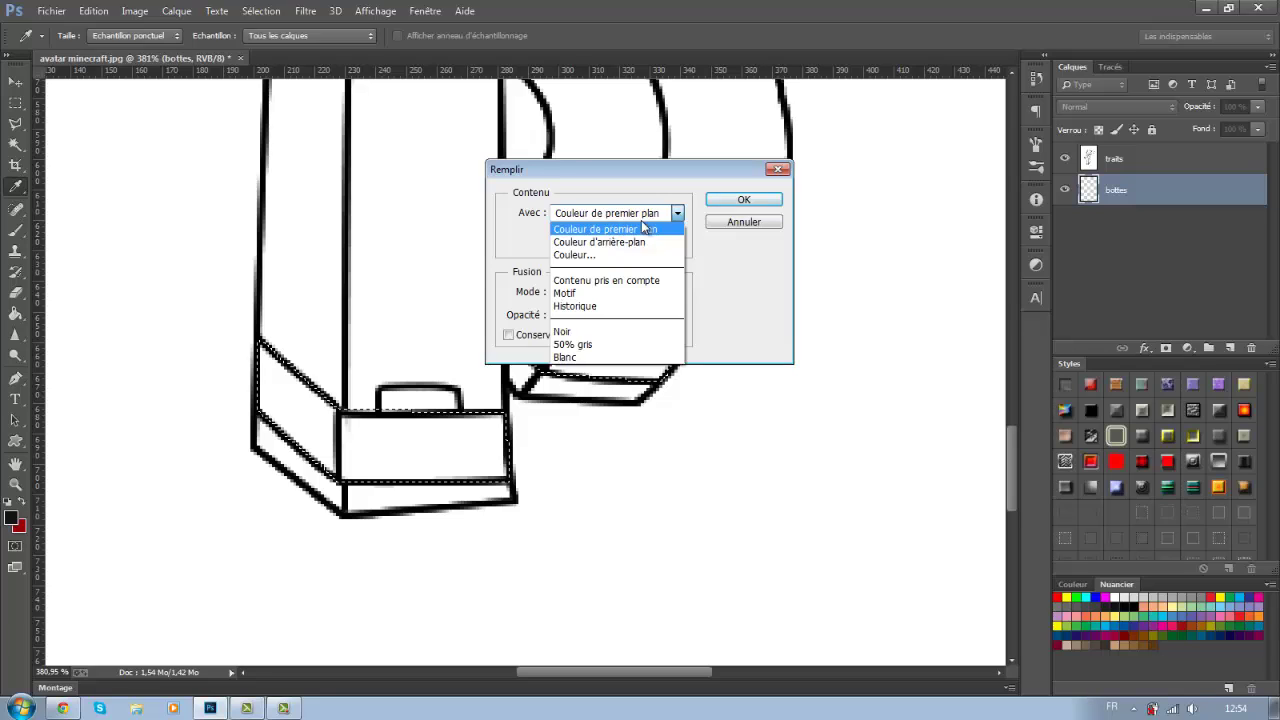
click(642, 228)
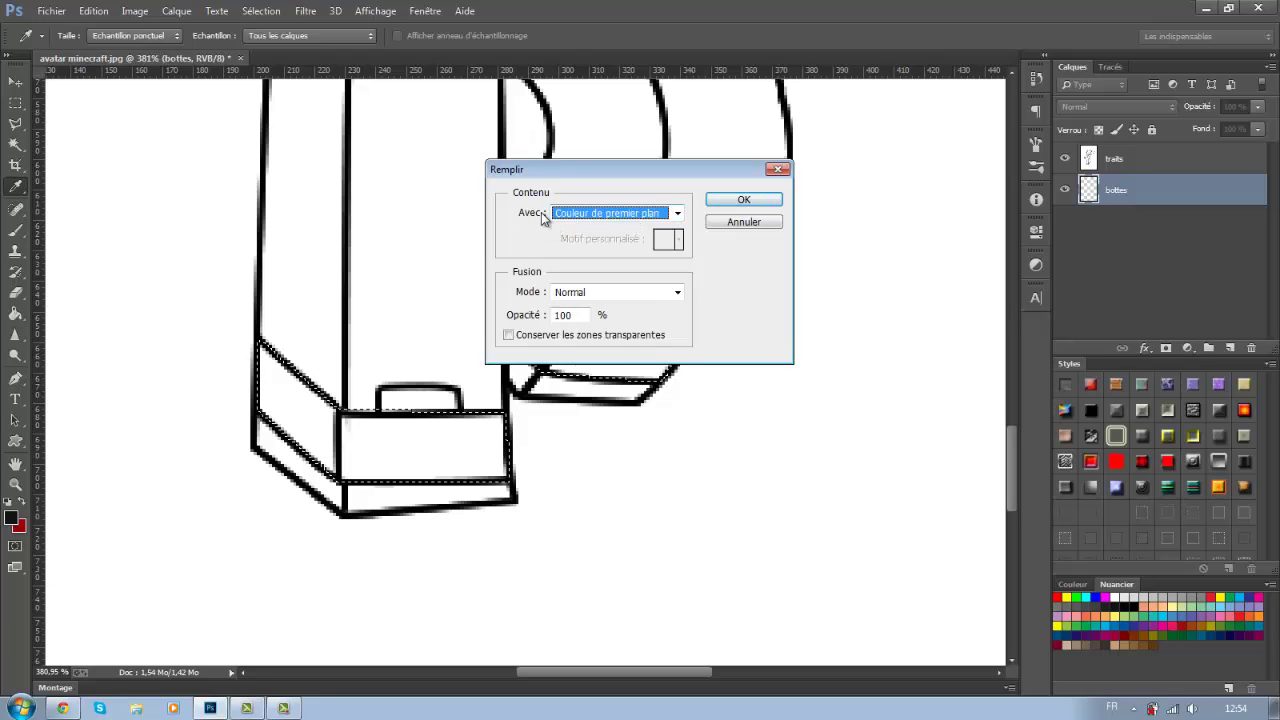
click(740, 200)
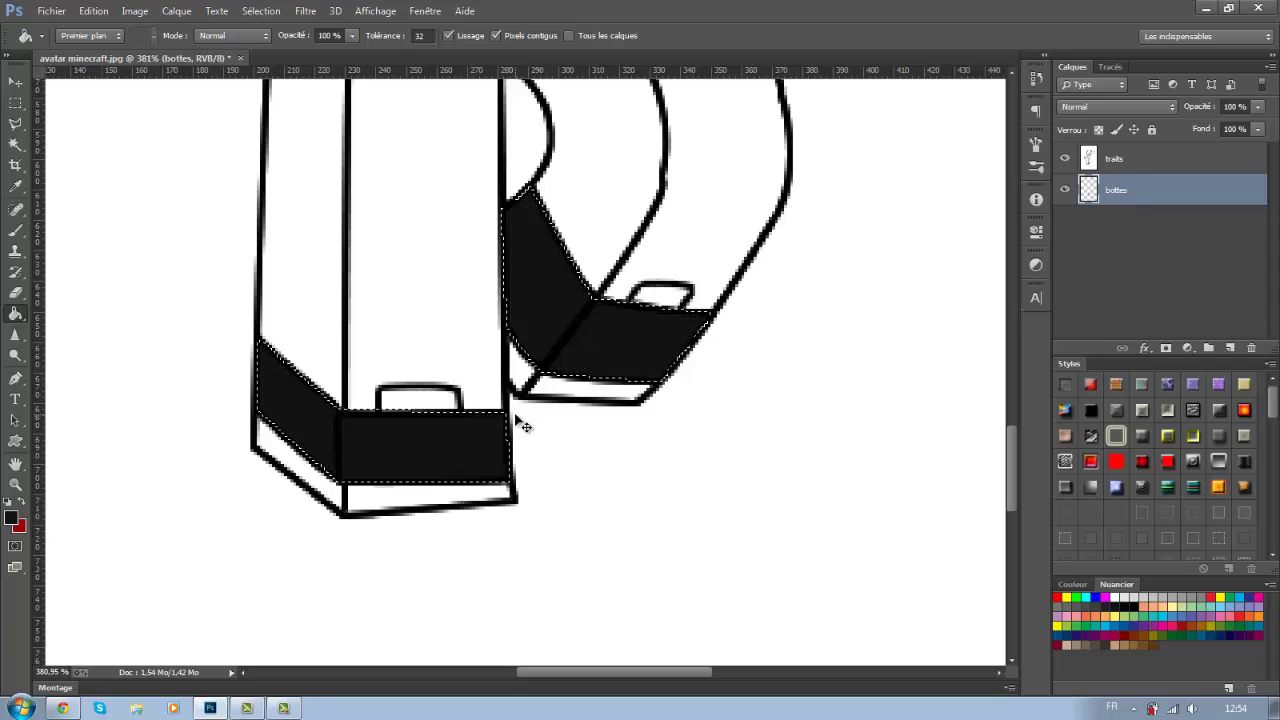
Deselect the filled boot areas and lock the transparent pixels of the bottes layer.
key(ctrl+d)
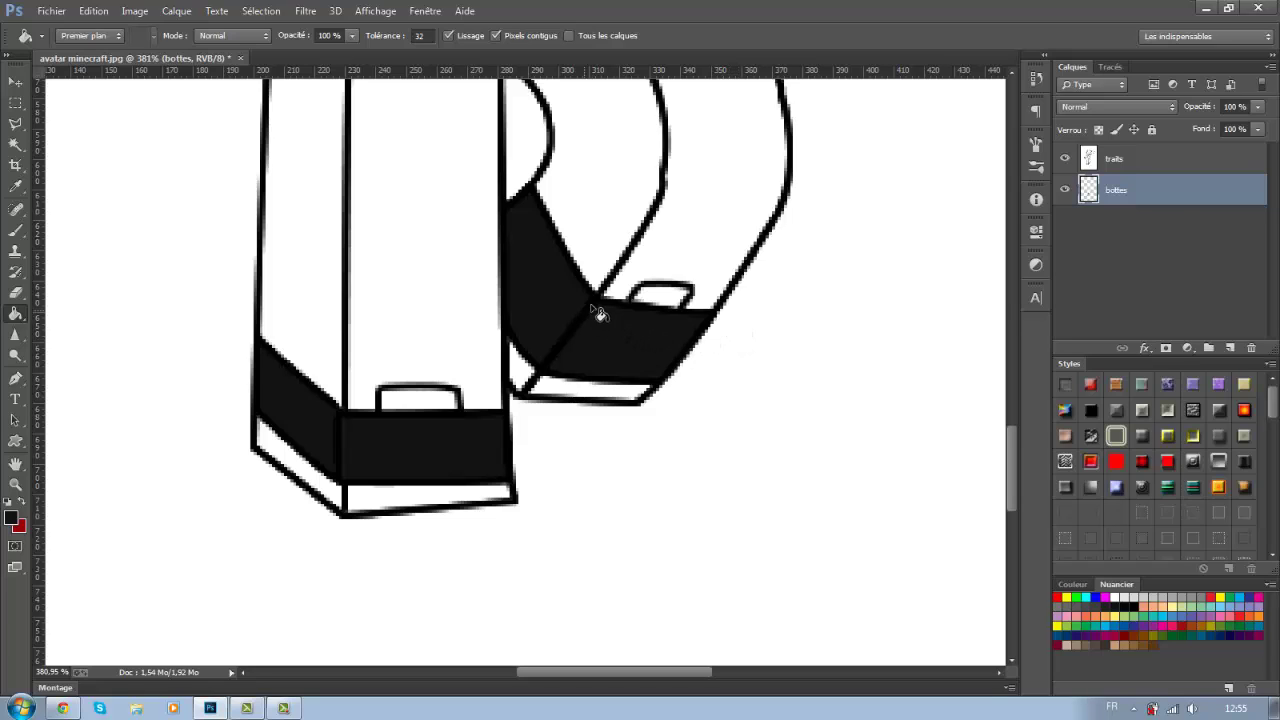
click(1098, 131)
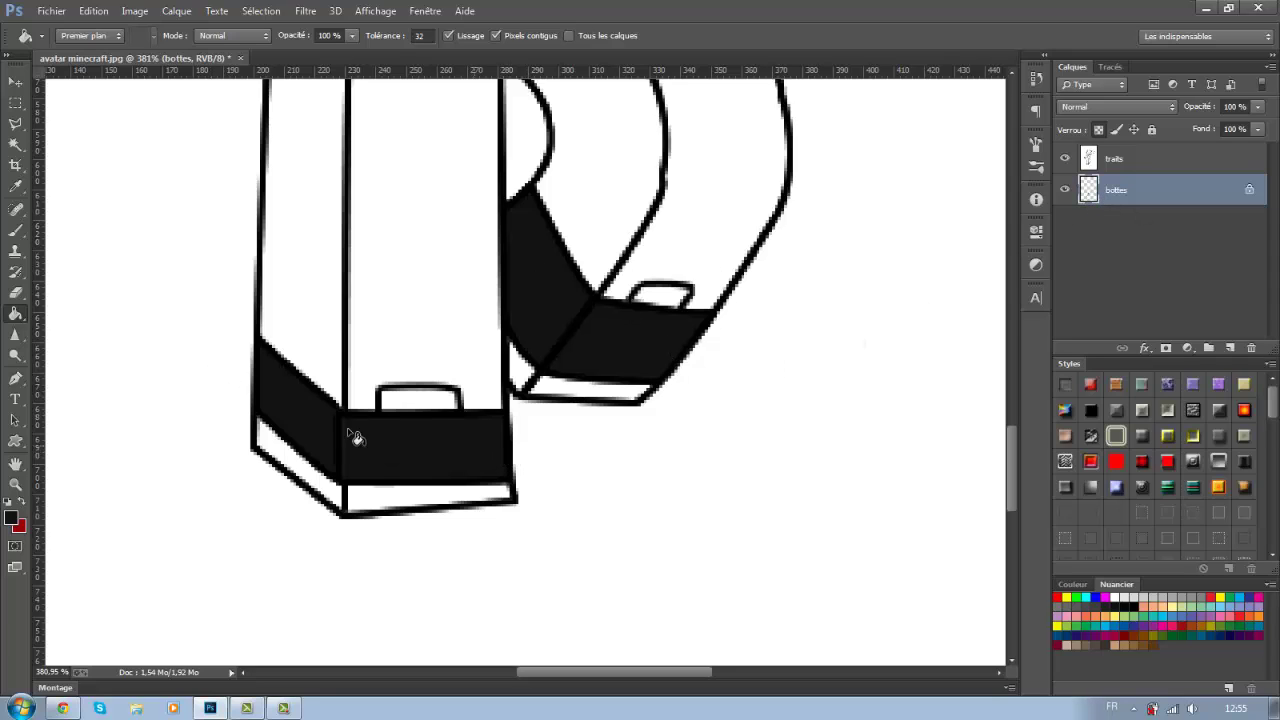
Repaint the filled areas of both boots dark red with a hard 89 px brush, using the swapped background colour.
key(x)
click(15, 230)
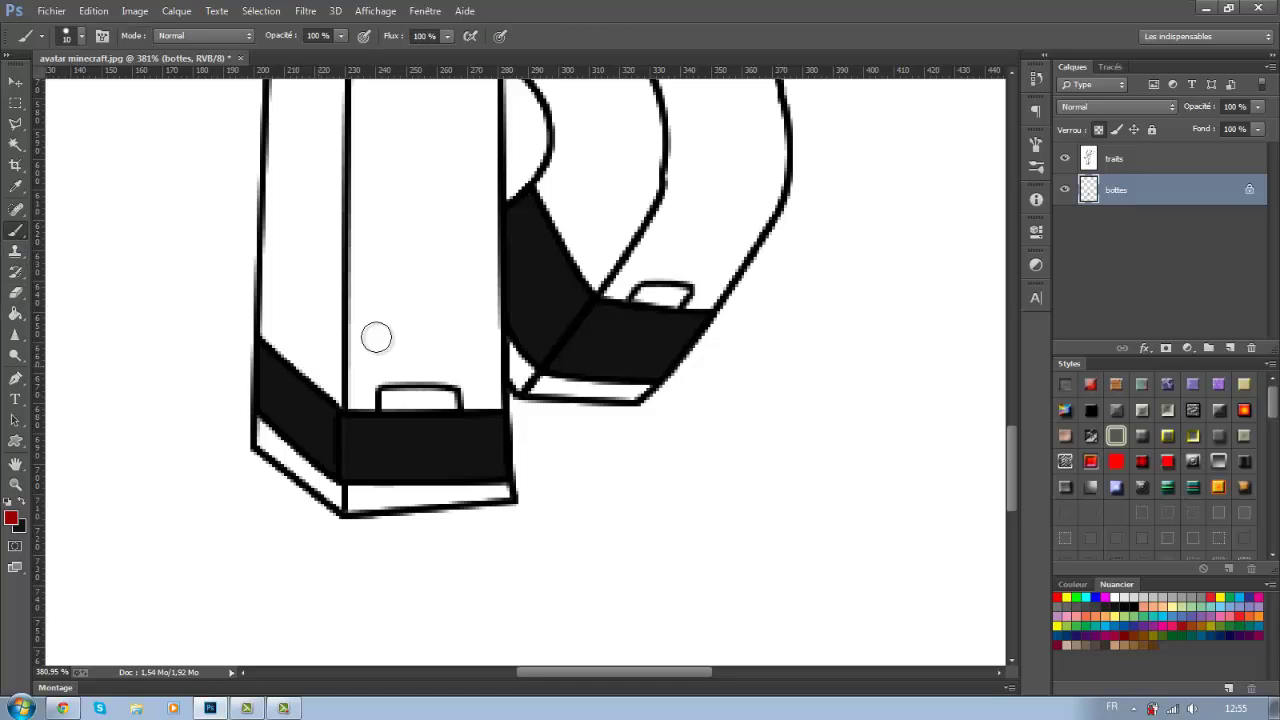
right_click(464, 285)
drag(557, 321, 600, 319)
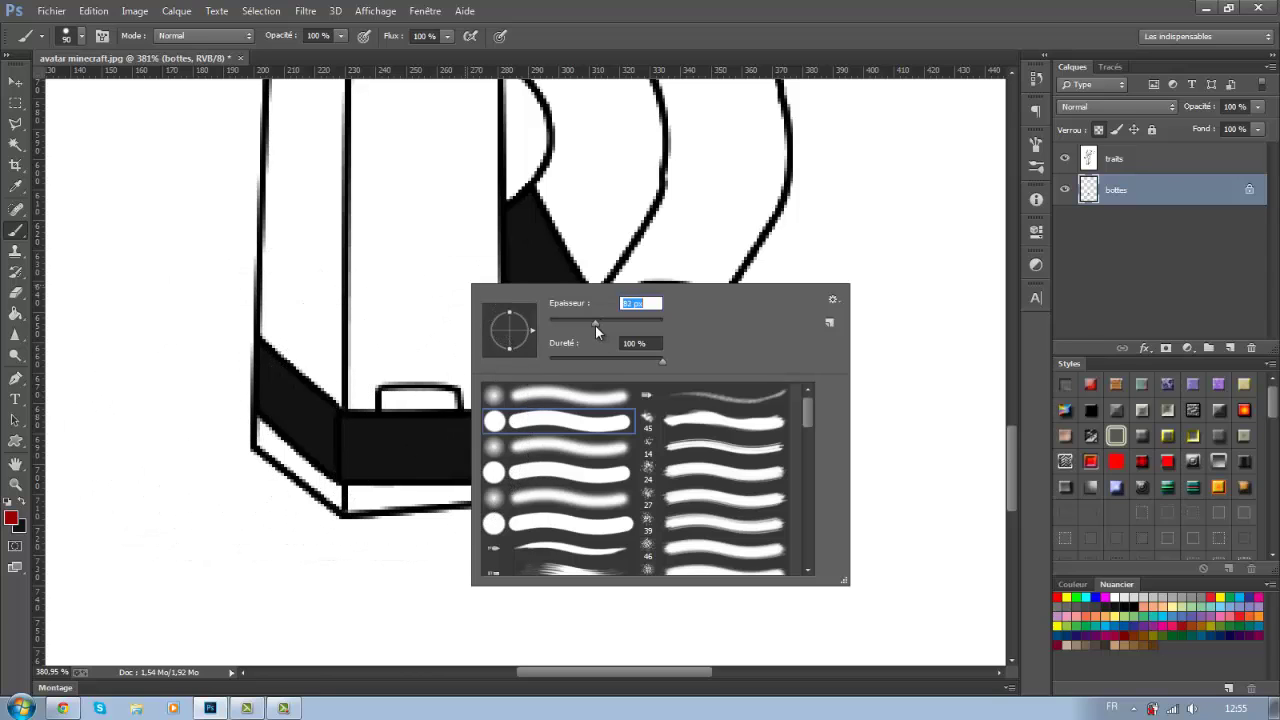
drag(595, 325, 599, 325)
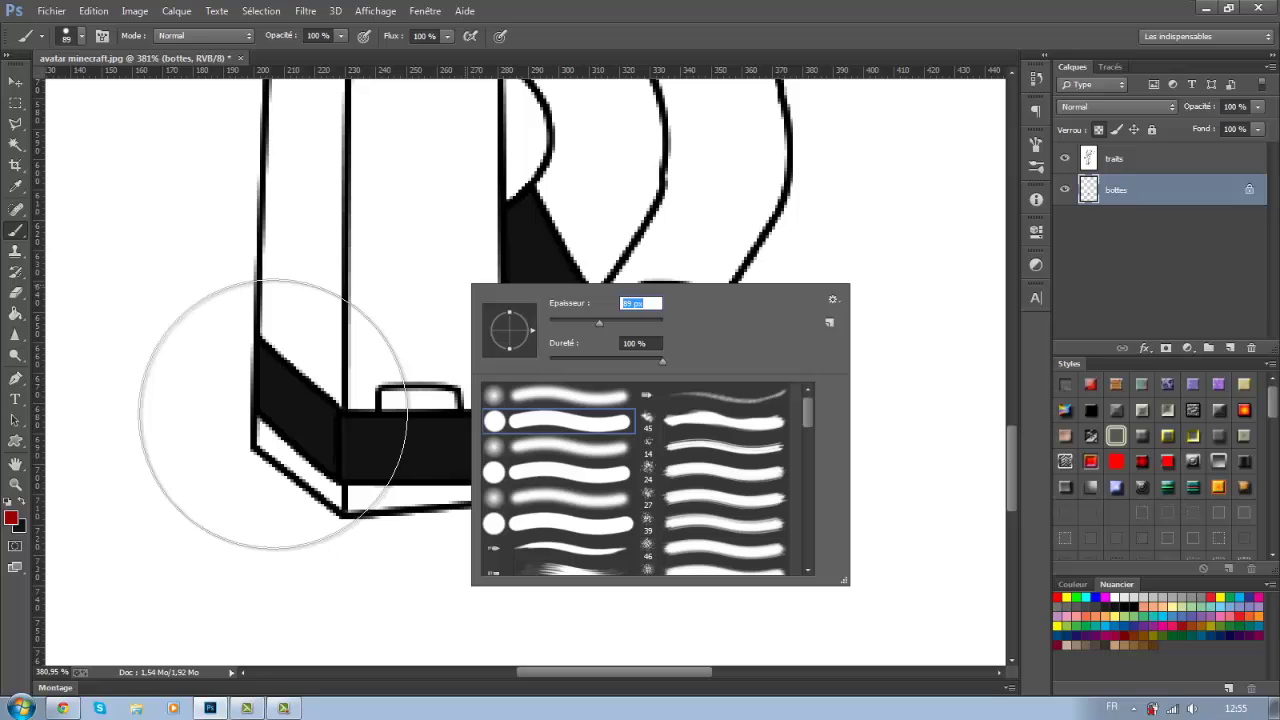
mouse_move(271, 400)
mouse_down()
mouse_move(269, 411)
mouse_move(378, 433)
mouse_move(600, 414)
mouse_move(514, 214)
mouse_up()
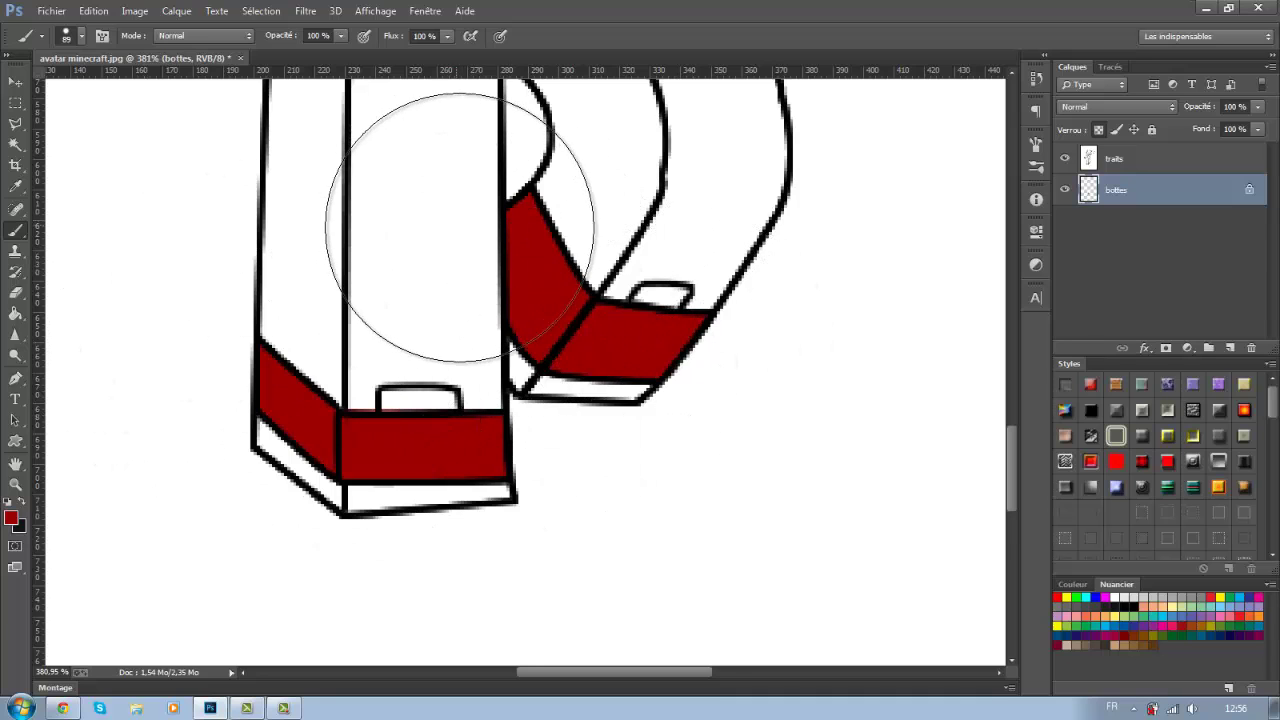
Shade the side faces of both boots in black with a 15 px brush at 30% opacity.
click(15, 231)
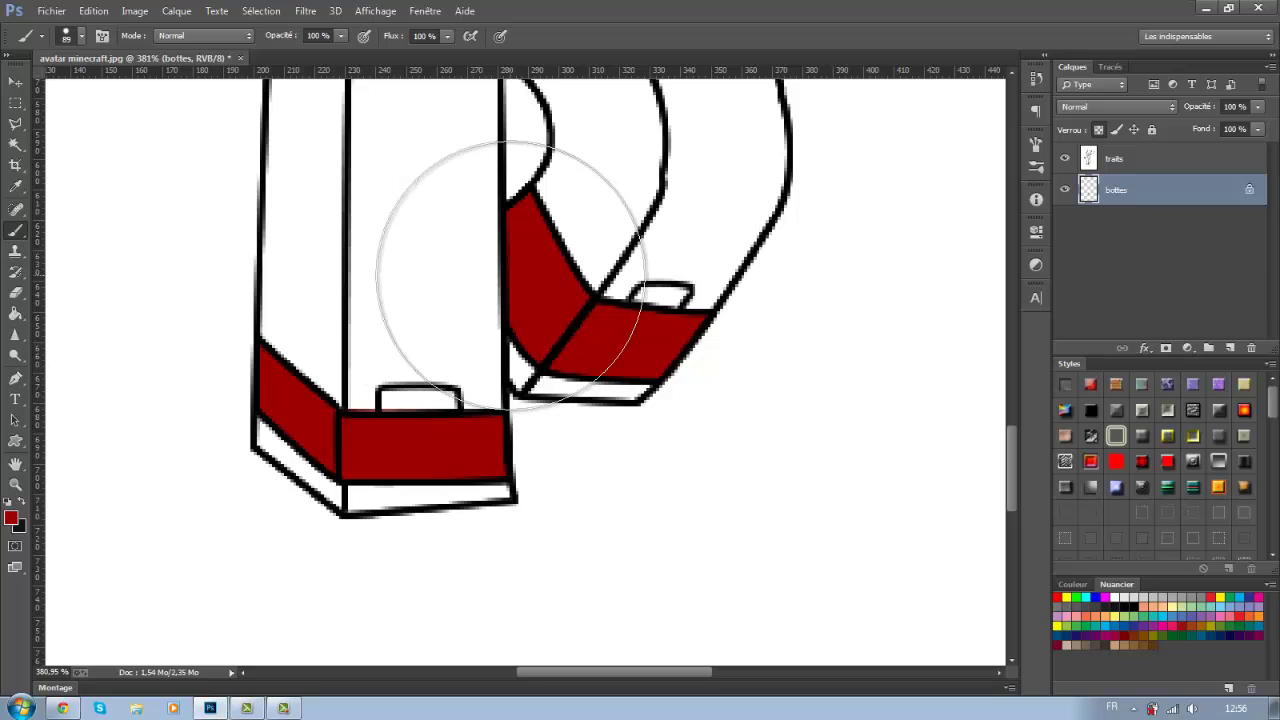
right_click(305, 214)
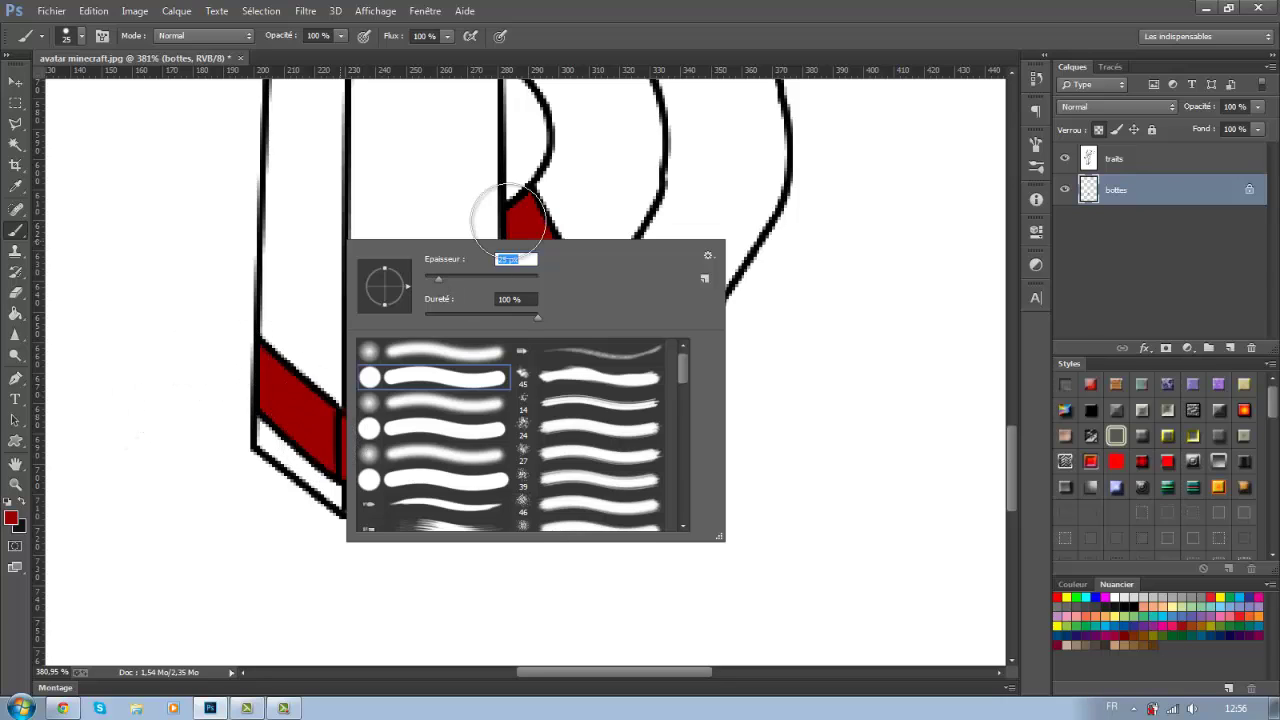
click(433, 276)
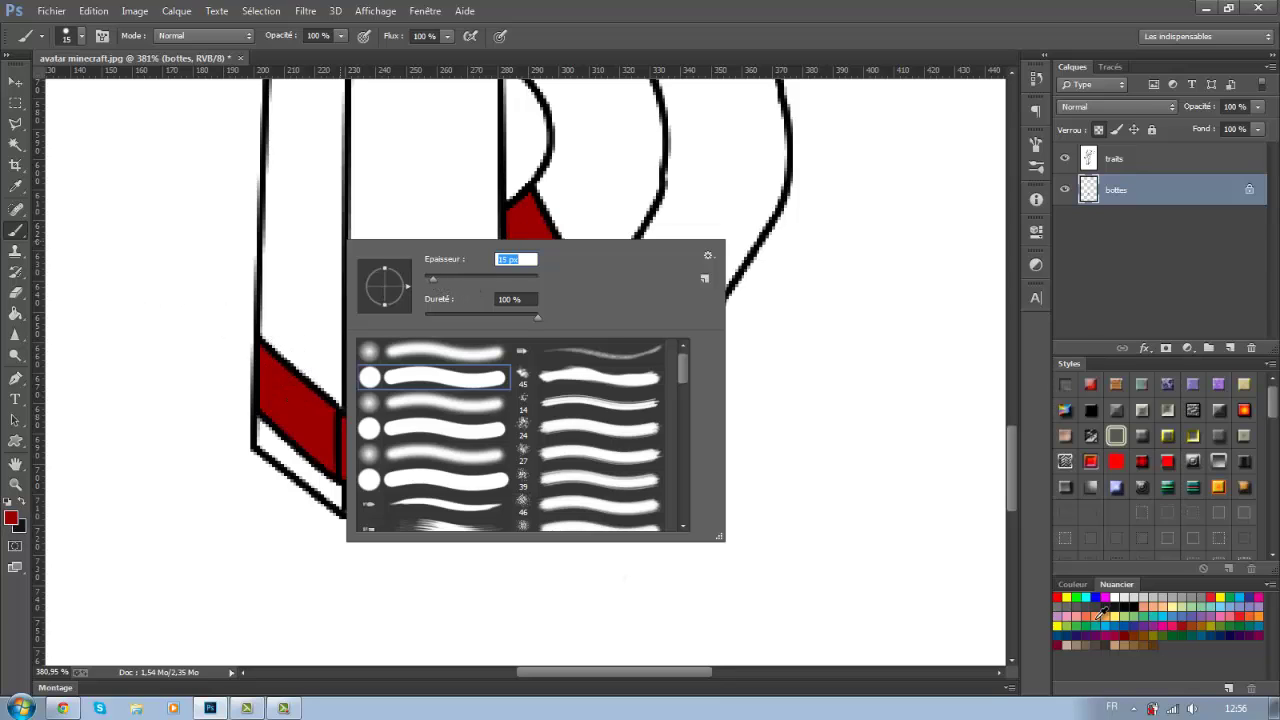
click(1144, 604)
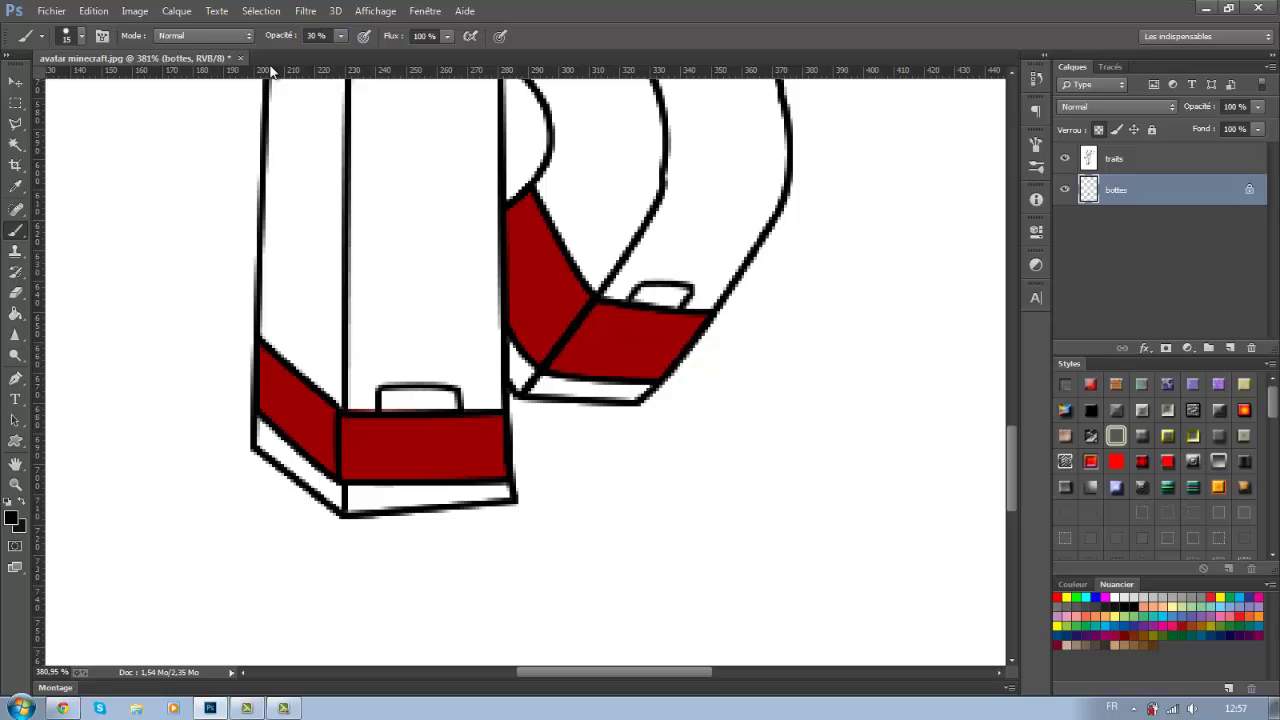
mouse_move(280, 334)
mouse_down()
mouse_move(278, 417)
mouse_move(290, 356)
mouse_move(298, 422)
mouse_move(311, 392)
mouse_move(317, 473)
mouse_move(314, 486)
mouse_move(286, 437)
mouse_move(270, 336)
mouse_move(307, 451)
mouse_move(292, 498)
mouse_move(288, 386)
mouse_move(294, 396)
mouse_move(314, 374)
mouse_move(322, 475)
mouse_move(272, 384)
mouse_move(276, 424)
mouse_move(340, 363)
mouse_move(256, 383)
mouse_move(237, 442)
mouse_move(297, 373)
mouse_move(243, 394)
mouse_move(256, 428)
mouse_move(305, 352)
mouse_move(285, 385)
mouse_move(256, 392)
mouse_move(291, 406)
mouse_up()
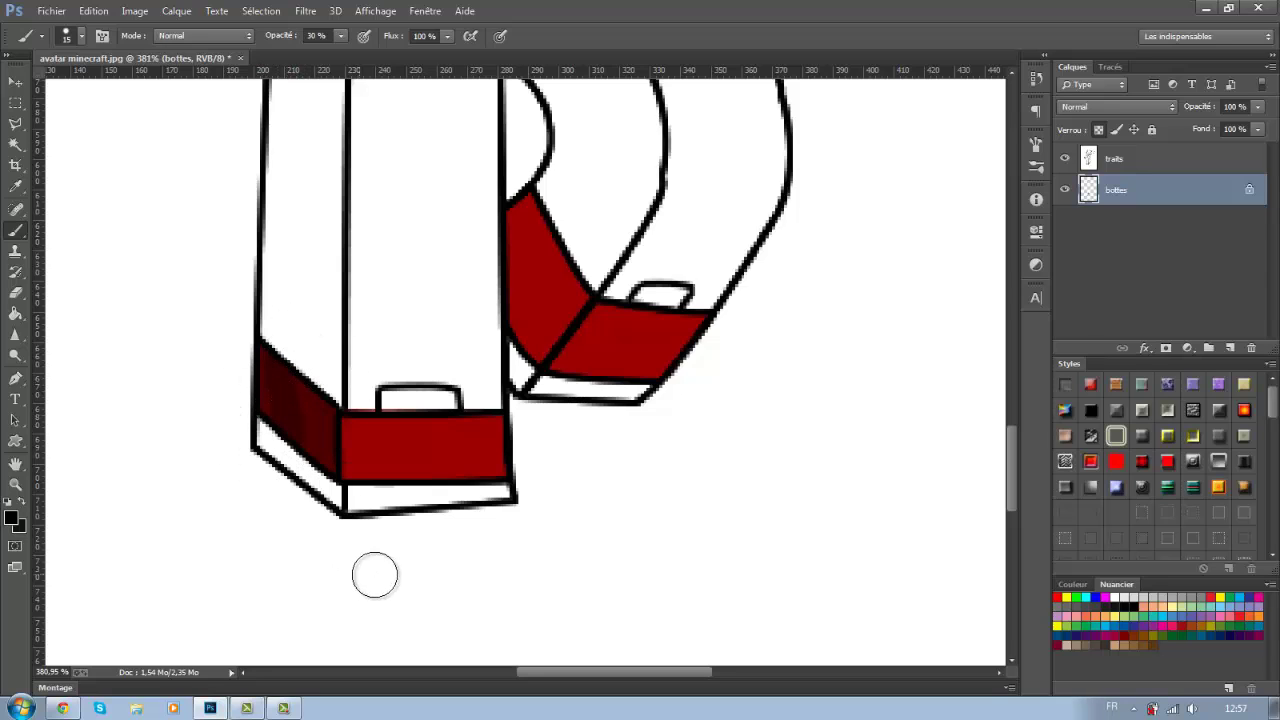
mouse_move(549, 206)
mouse_down()
mouse_move(528, 218)
mouse_move(555, 230)
mouse_move(541, 255)
mouse_up()
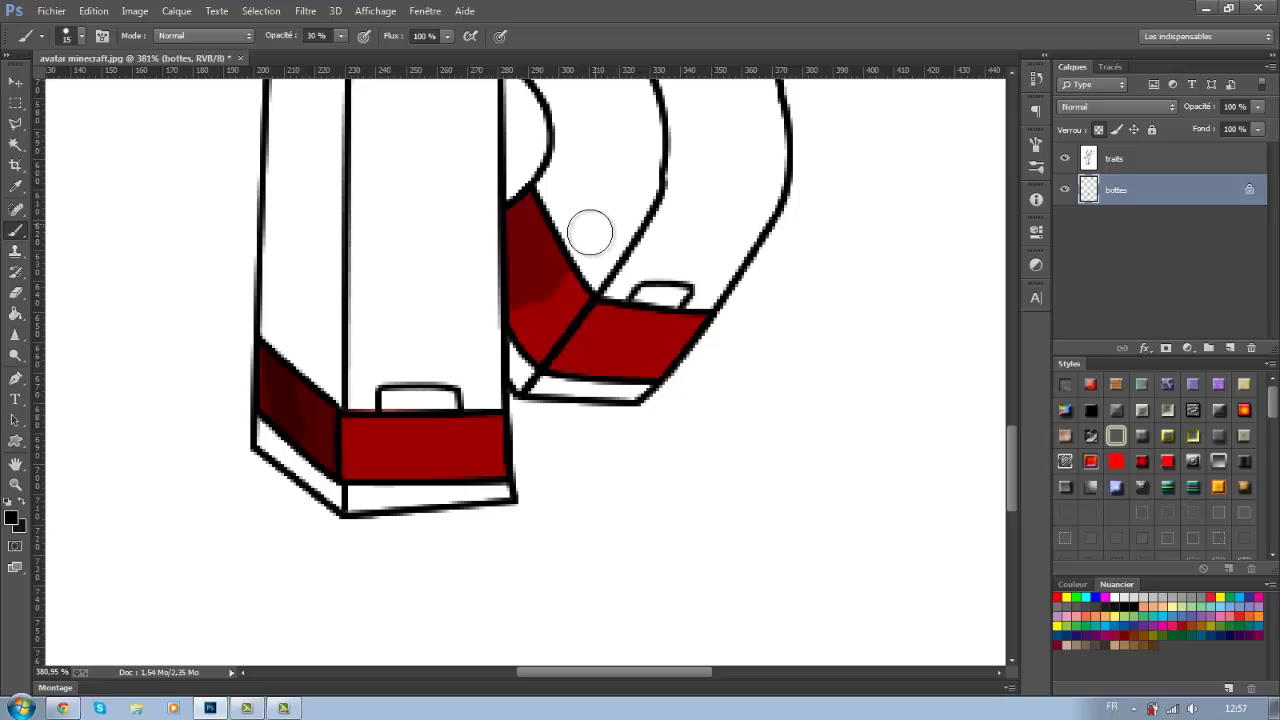
mouse_move(590, 233)
mouse_down()
mouse_move(543, 286)
mouse_move(563, 280)
mouse_move(531, 342)
mouse_move(508, 320)
mouse_move(534, 332)
mouse_move(551, 277)
mouse_move(526, 345)
mouse_move(503, 294)
mouse_up()
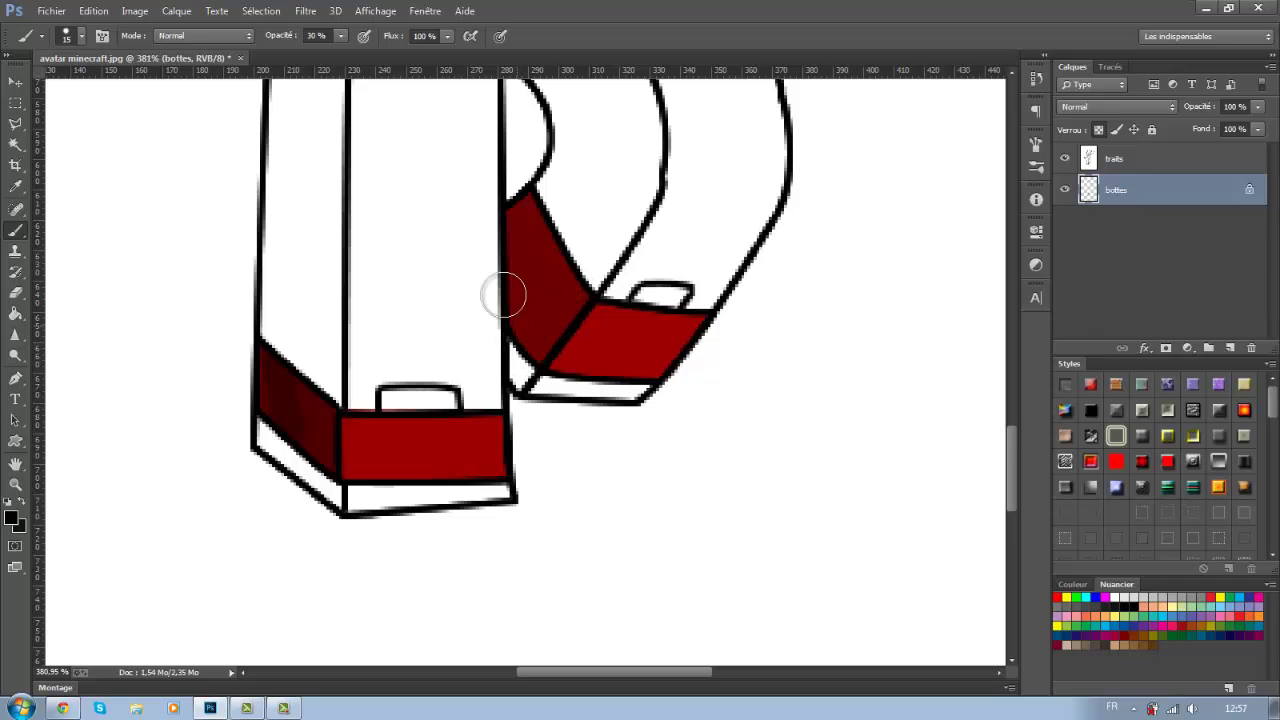